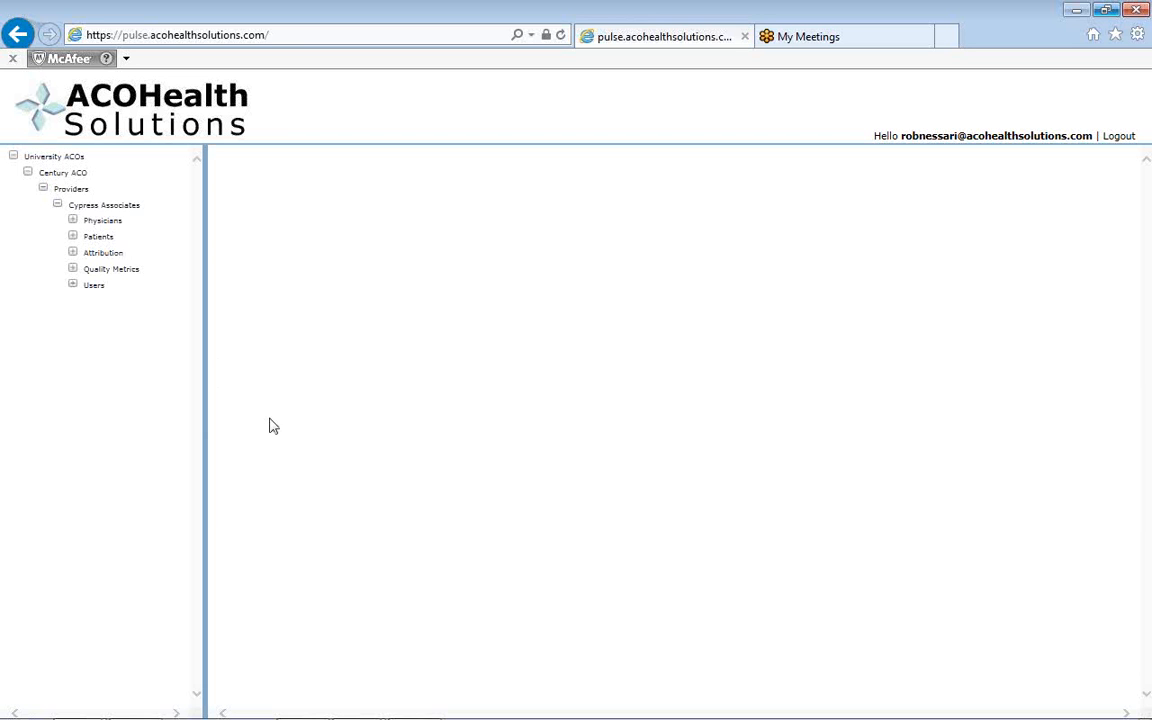
left_click(75, 159)
left_click(78, 174)
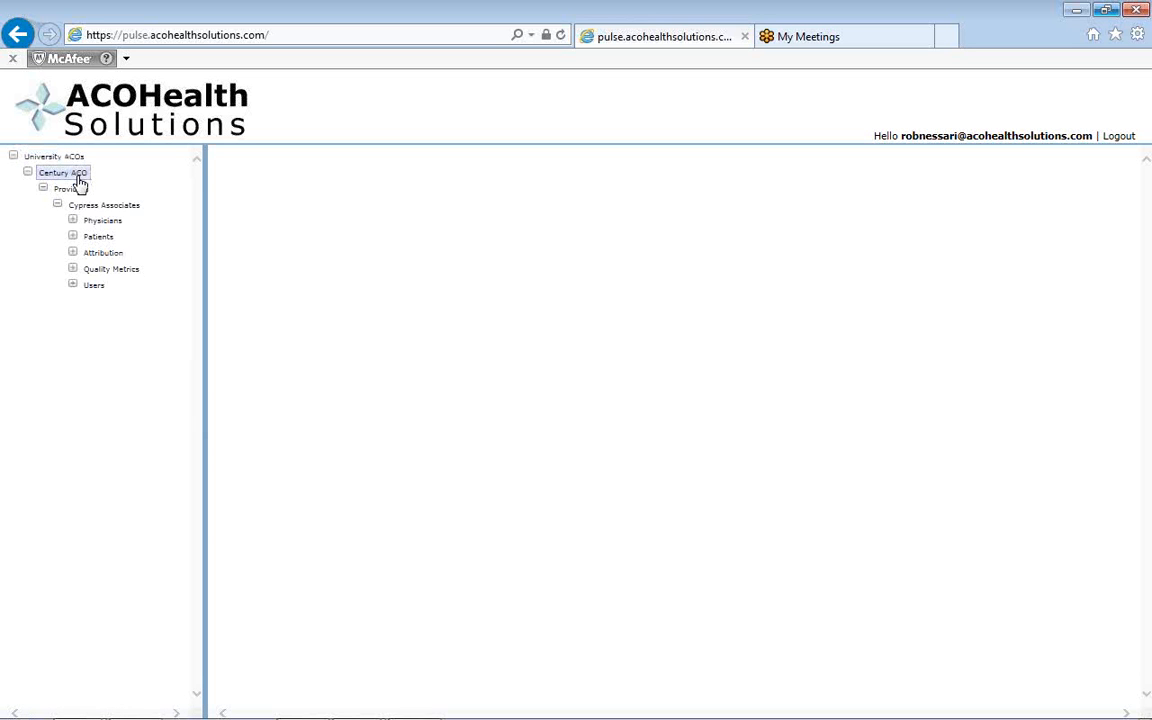
left_click(80, 187)
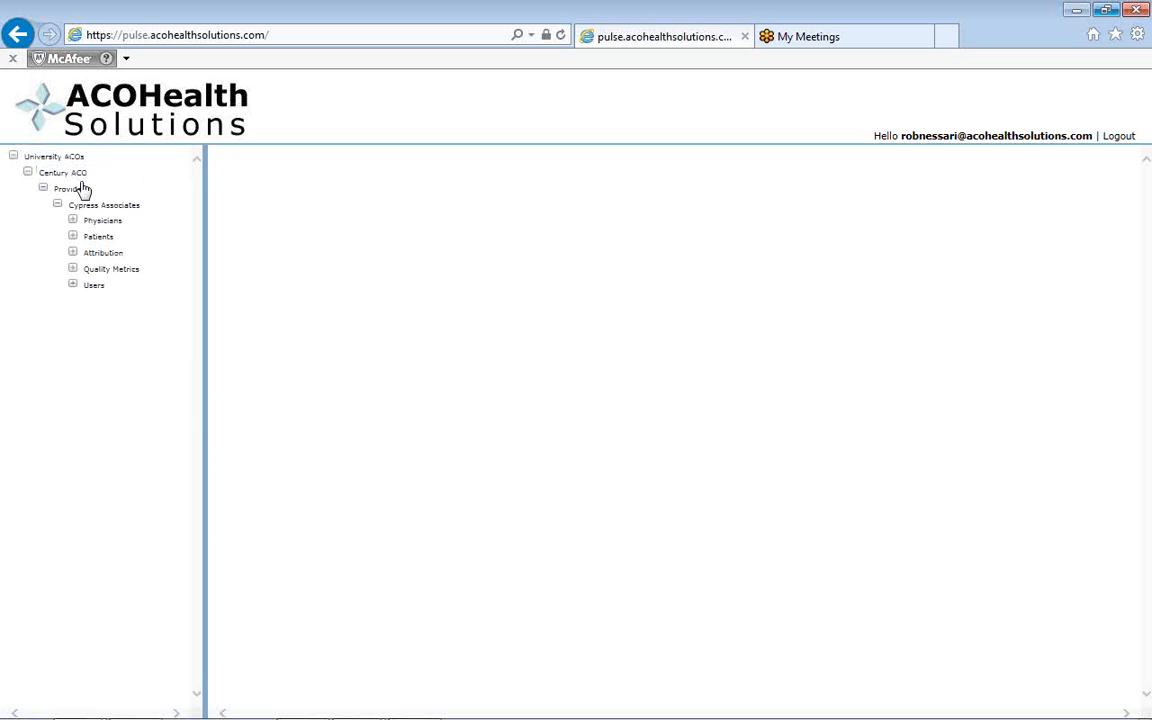
left_click(88, 207)
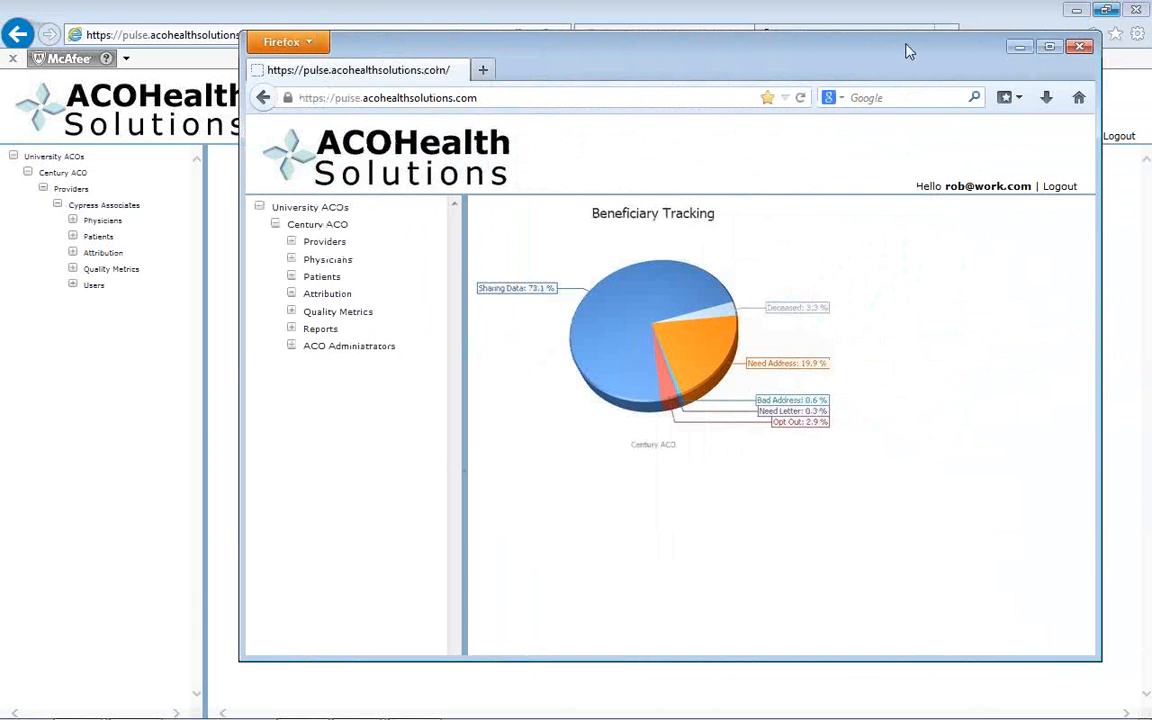
Switch to the ACO-level account in Firefox and look through the full list of providers under Century ACO.
left_click_drag(960, 57, 898, 56)
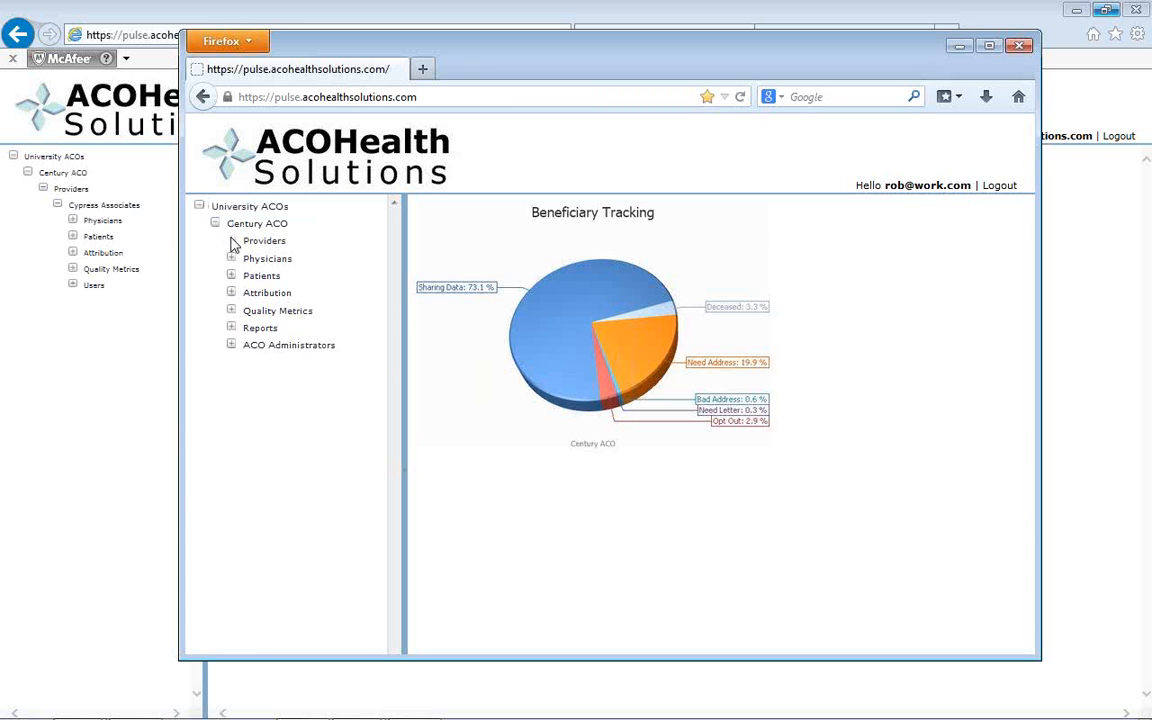
left_click(232, 243)
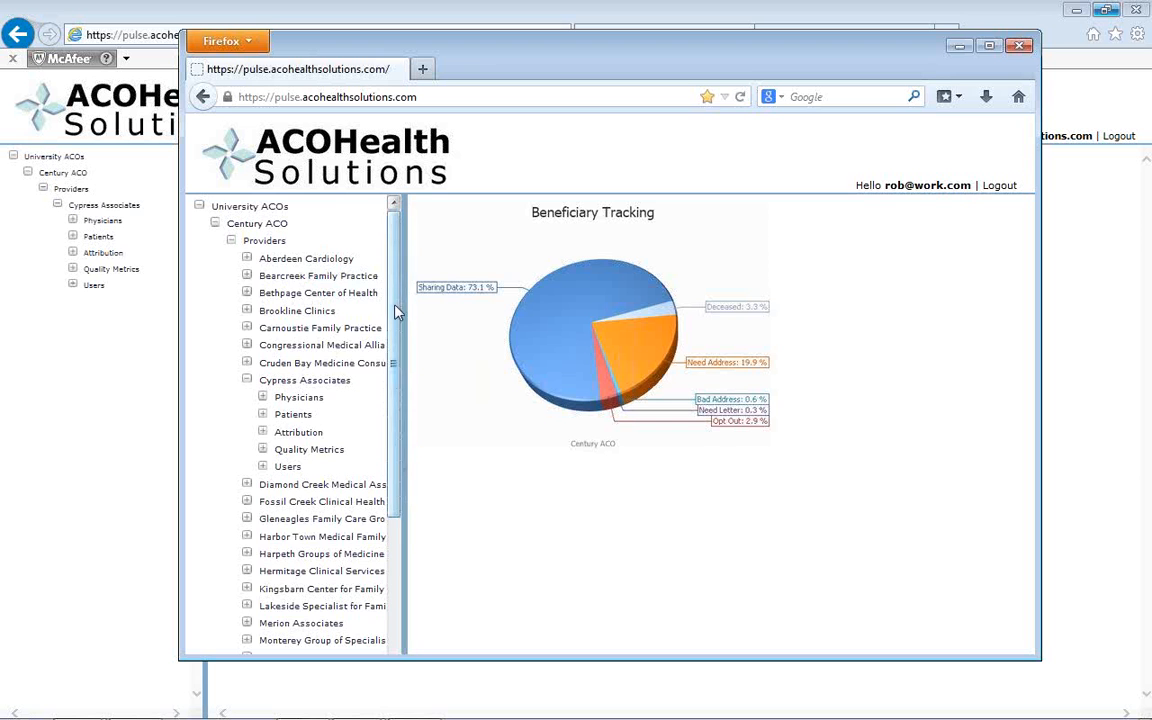
left_click_drag(395, 313, 376, 530)
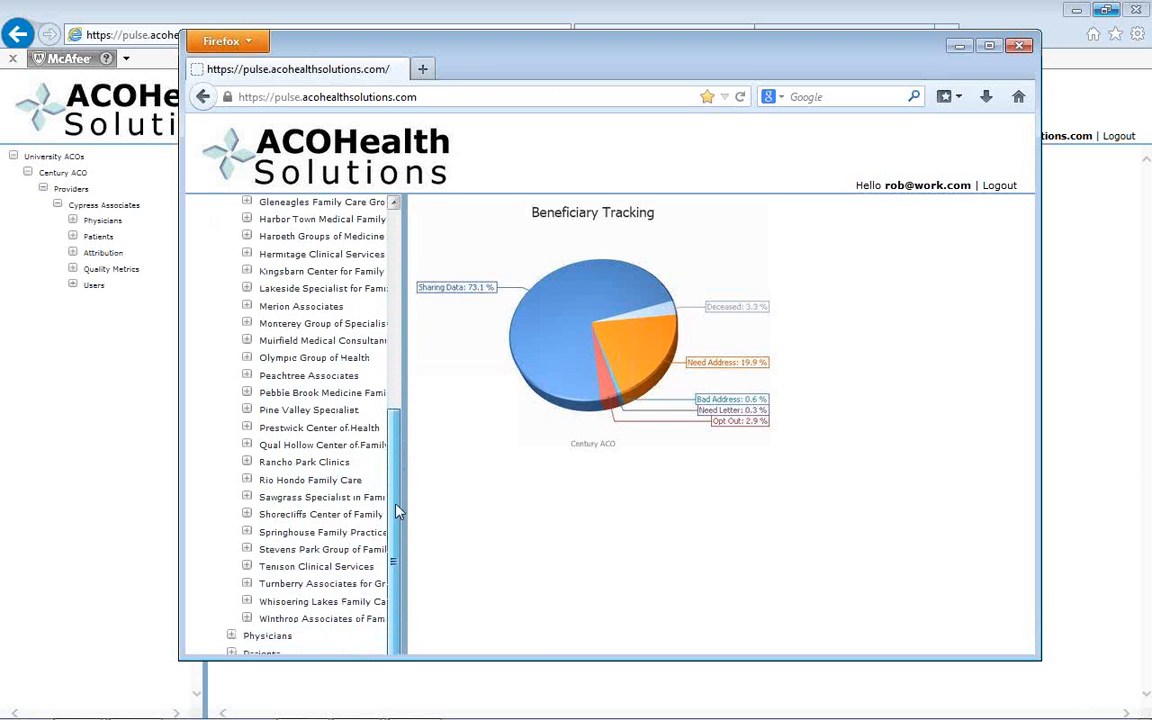
left_click_drag(398, 509, 424, 290)
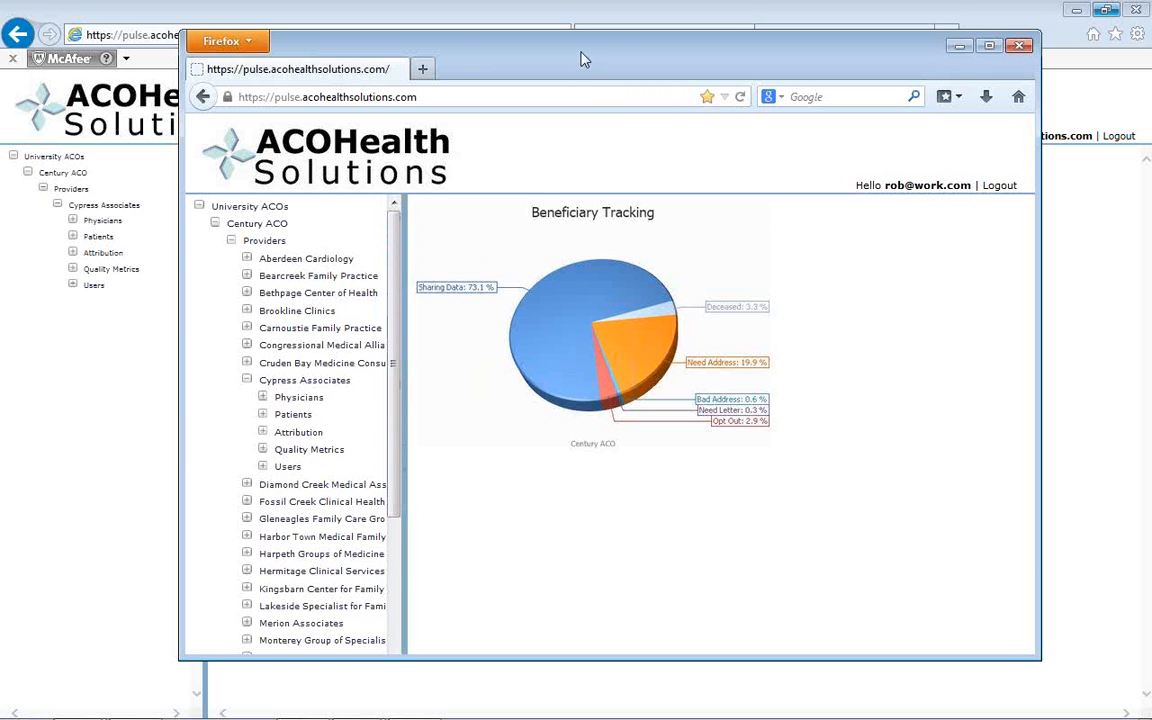
left_click_drag(581, 53, 1151, 140)
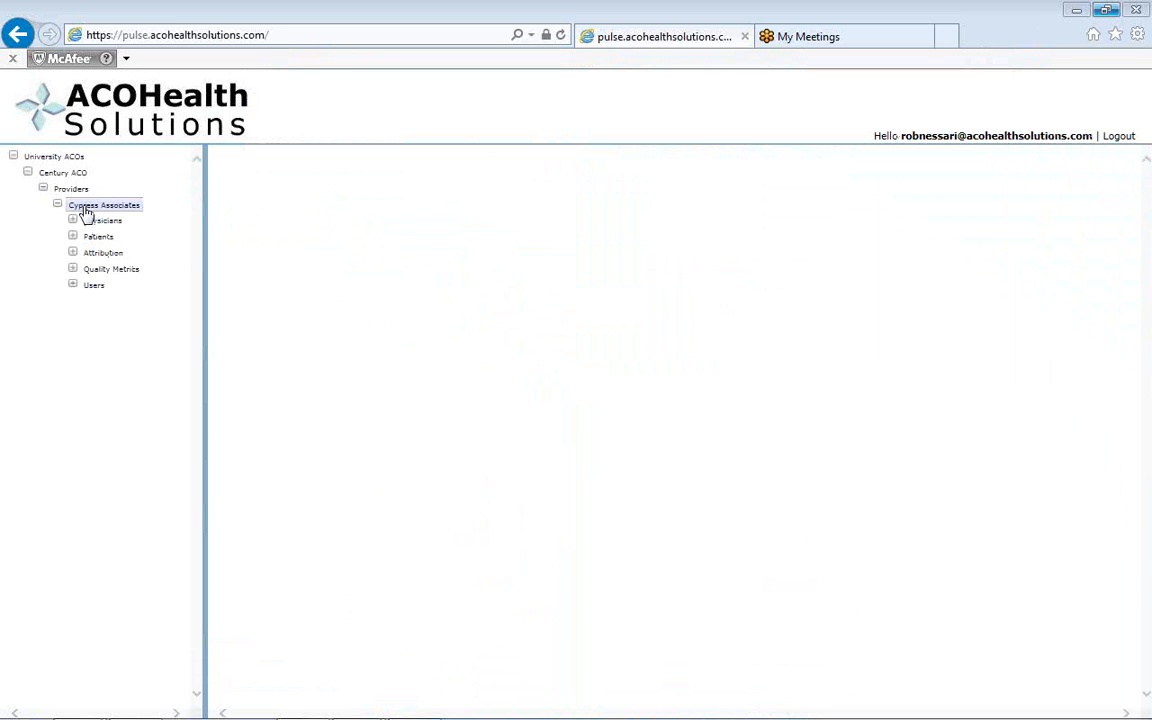
Open the GPRO Audit overview under Cypress Associates' Quality Metrics and look through its provider, status and date charts.
left_click(73, 272)
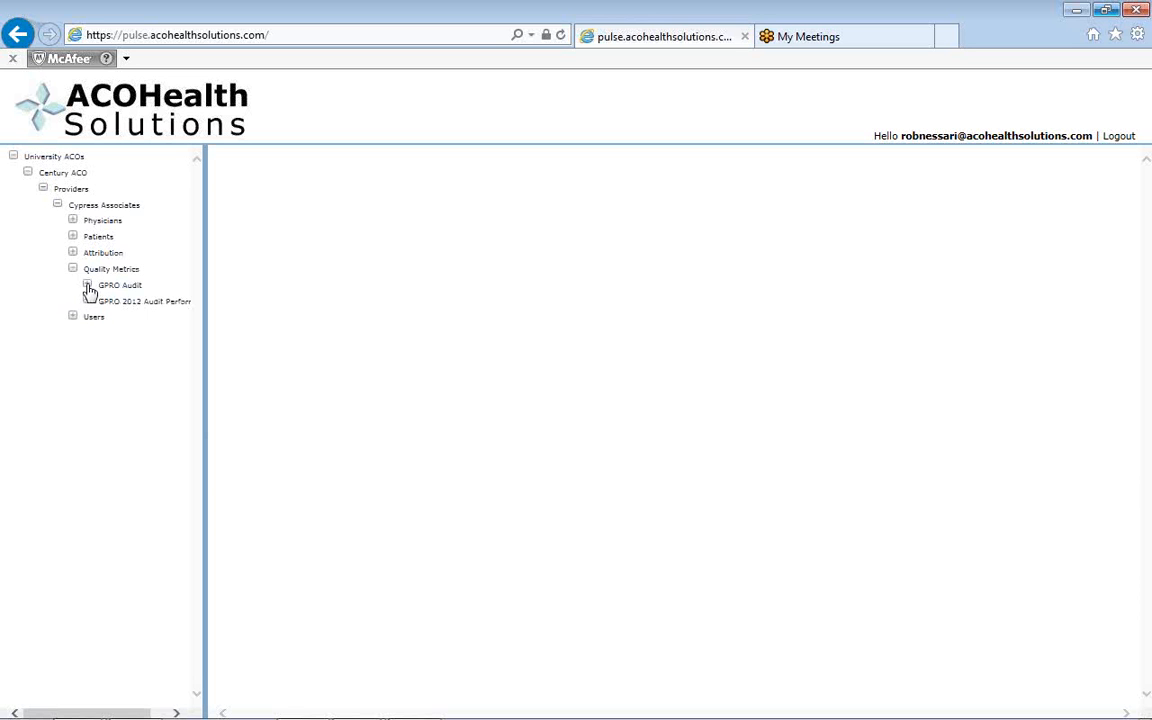
left_click(87, 285)
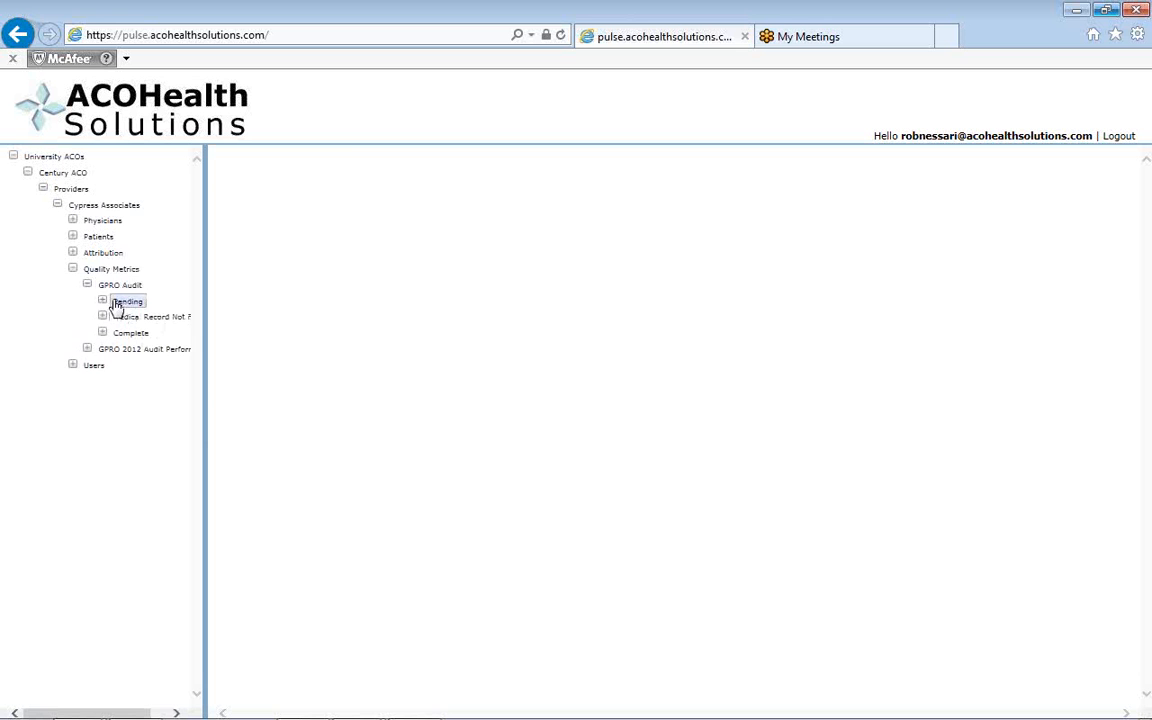
left_click(116, 289)
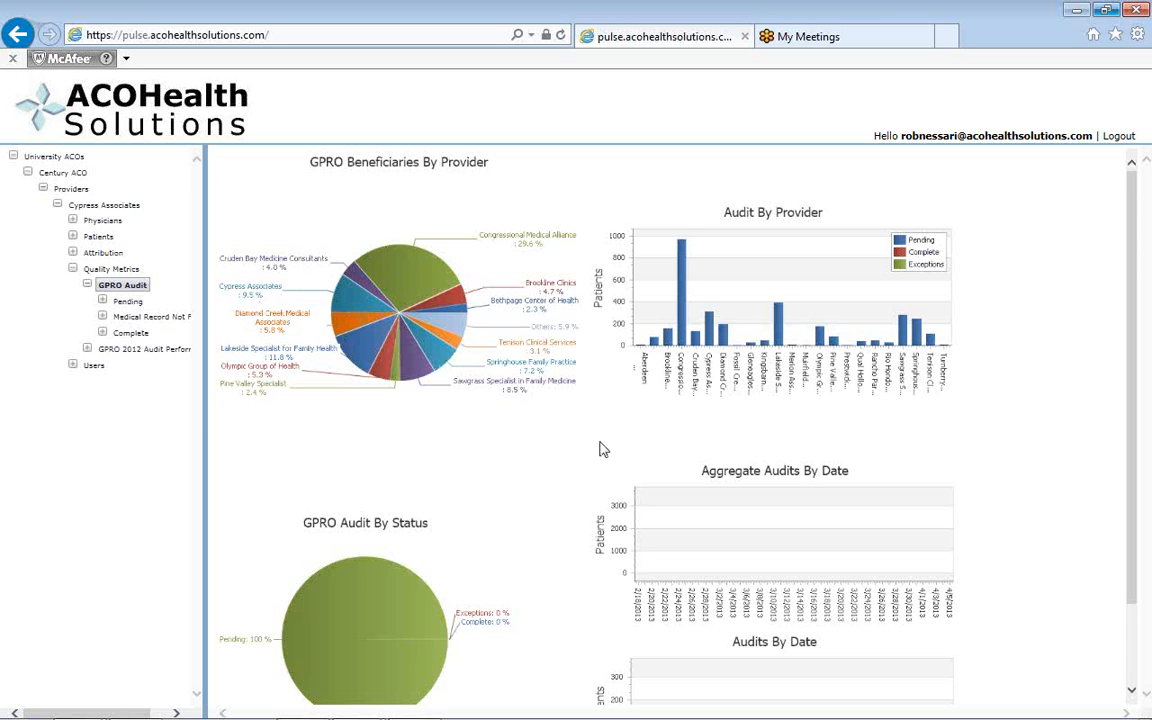
mouse_move(688, 343)
scroll(557, 445, "down", 1)
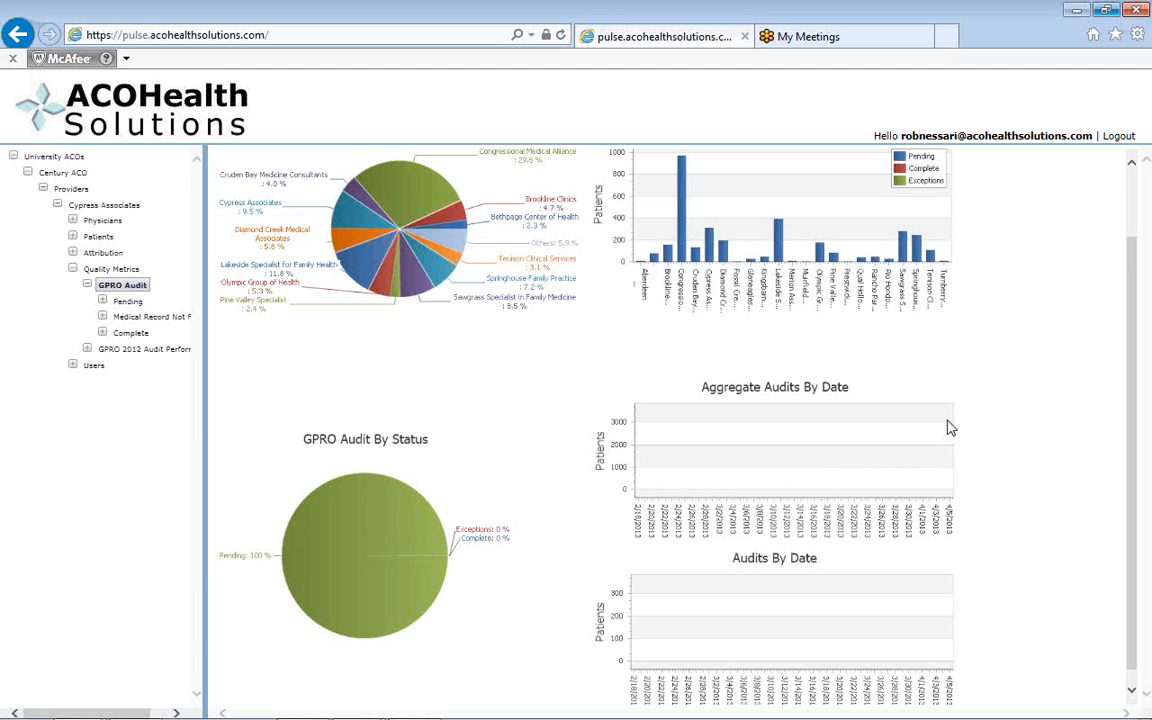
scroll(823, 450, "down", 1)
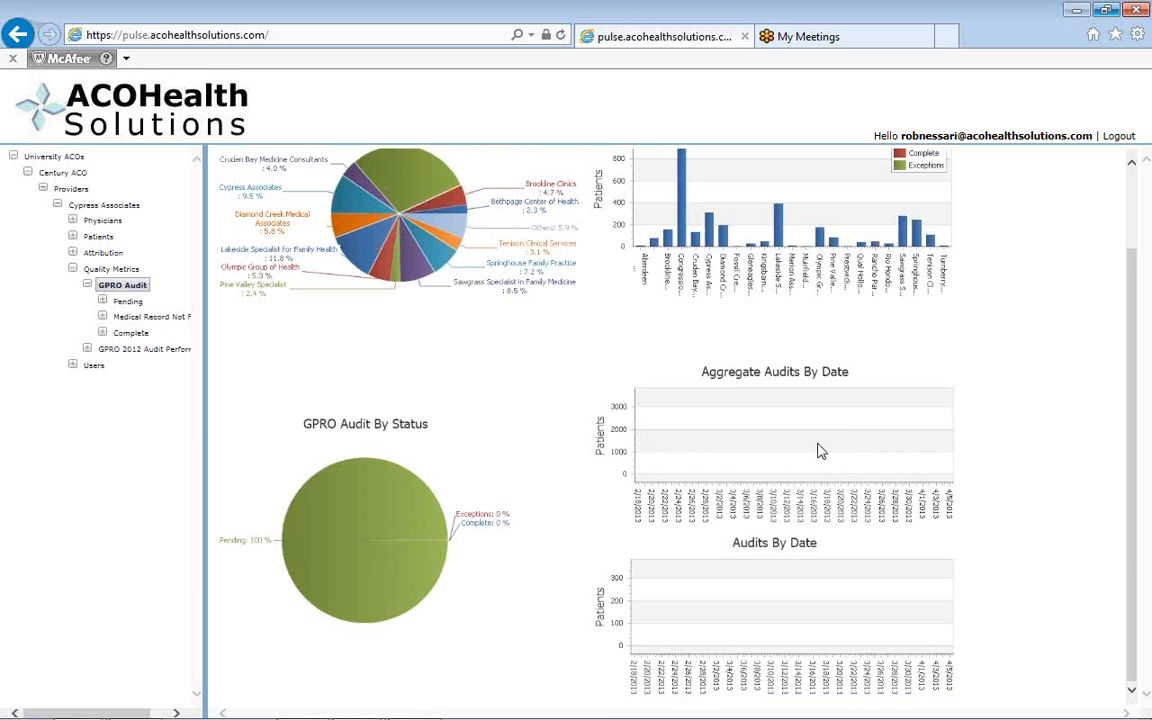
scroll(818, 450, "up", 2)
Open the Pending list of the GPRO Audit and examine its patient, auditor and measure columns from CARE-1 to PREV-12.
left_click(120, 302)
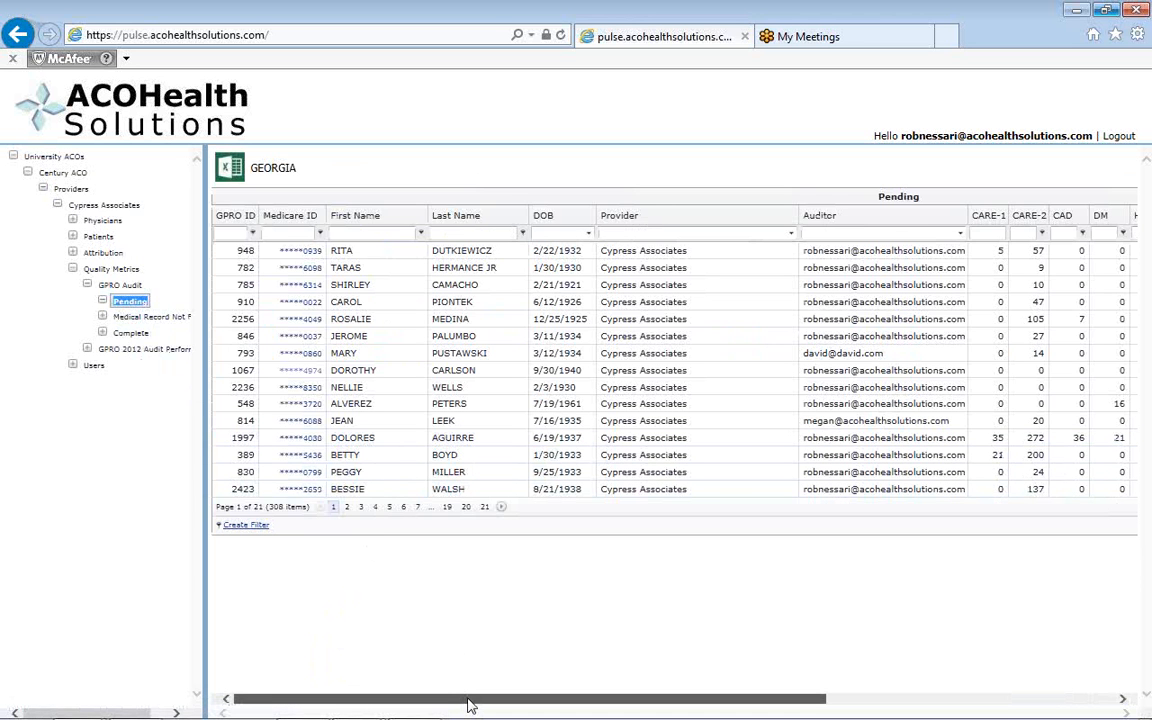
left_click_drag(470, 705, 798, 705)
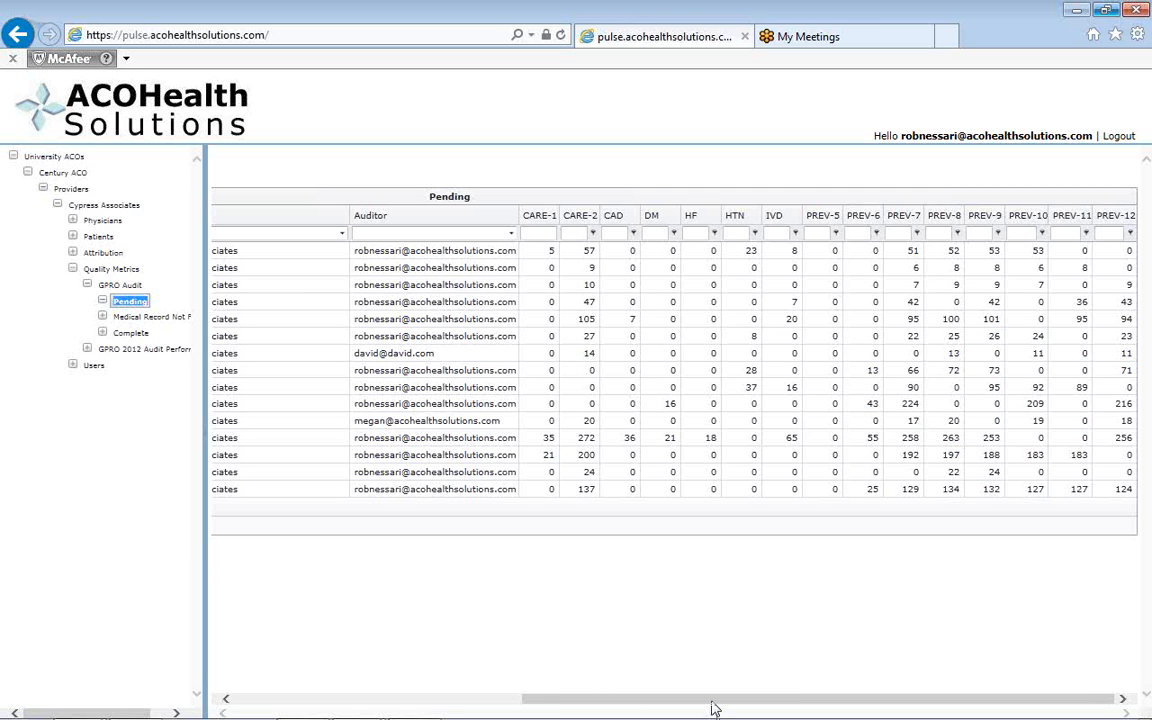
left_click_drag(714, 704, 425, 690)
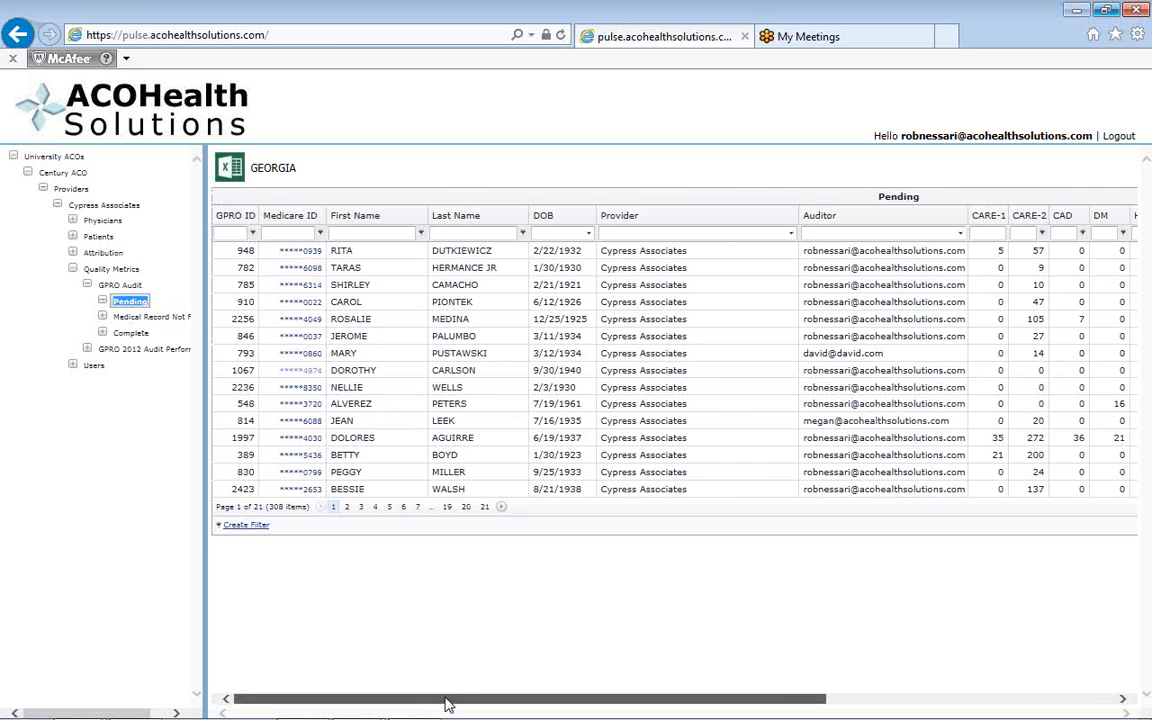
left_click_drag(447, 703, 722, 707)
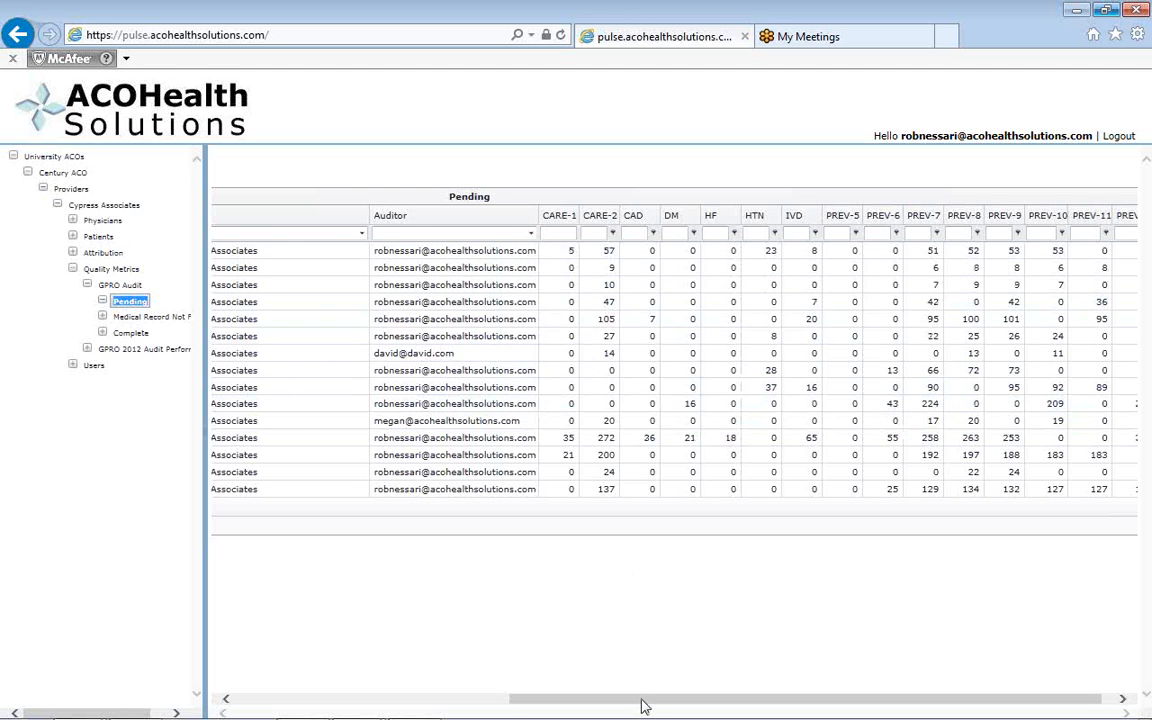
left_click_drag(643, 701, 677, 702)
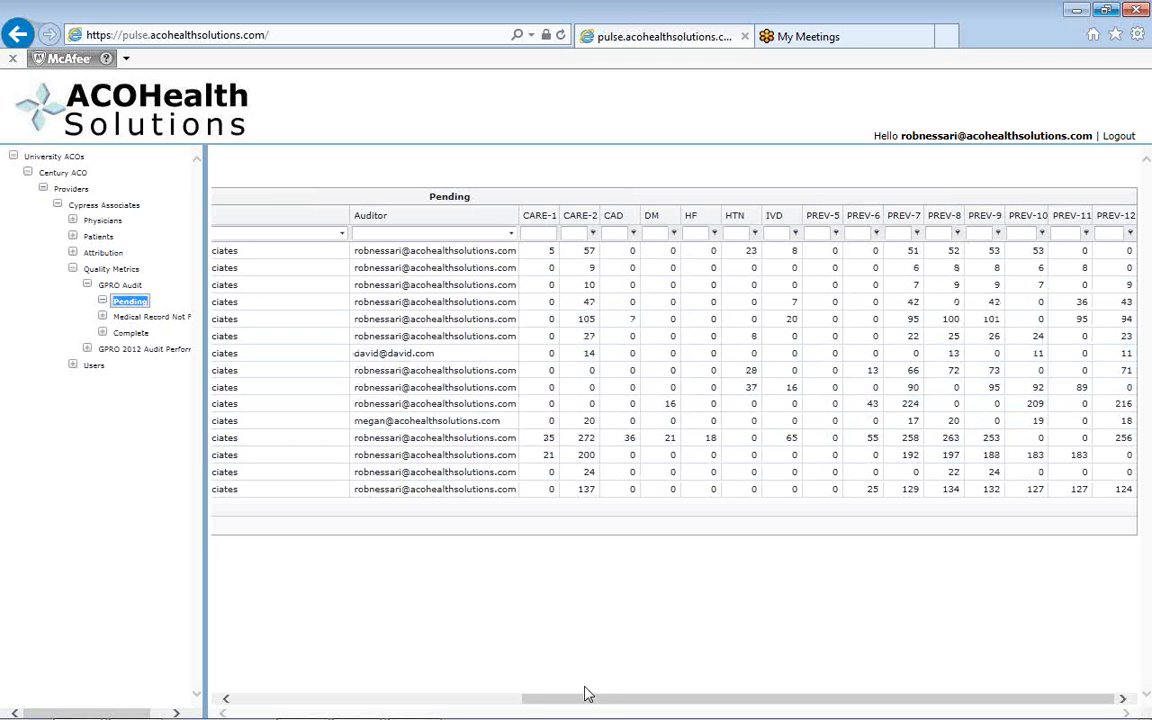
left_click_drag(591, 702, 645, 682)
left_click_drag(880, 703, 548, 710)
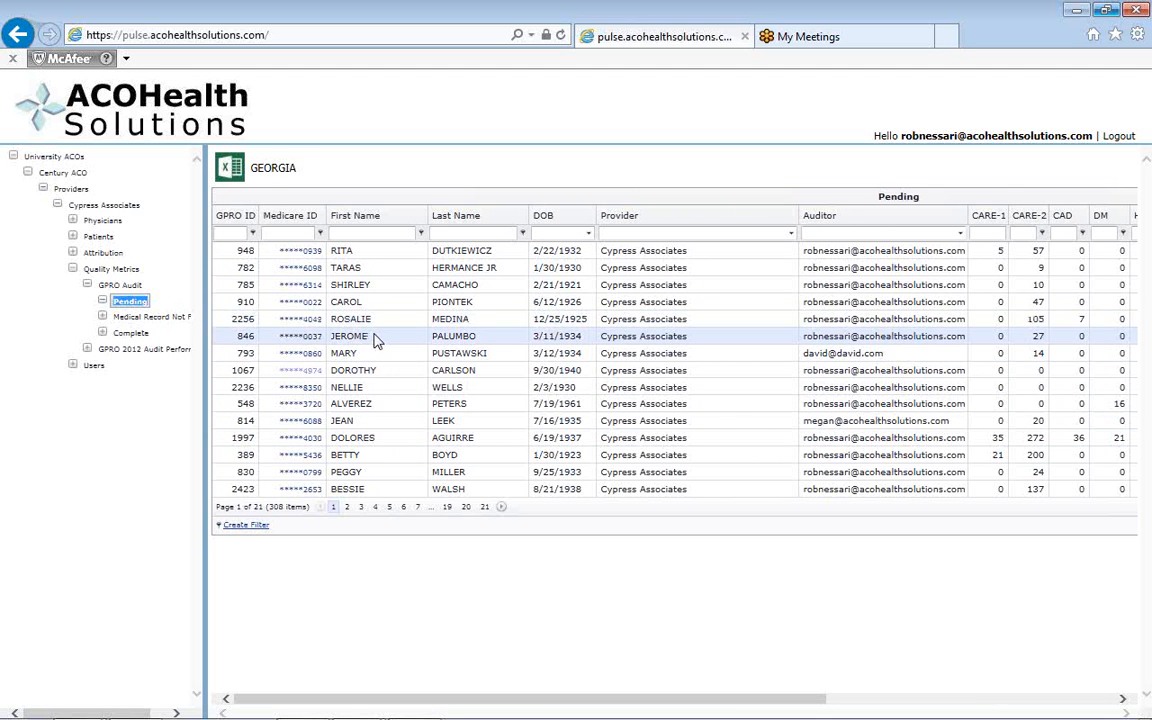
For the fourth pending patient, mark the medical record as not found with reason "Chart is located at Bethpage" and skip the patient.
left_click(309, 305)
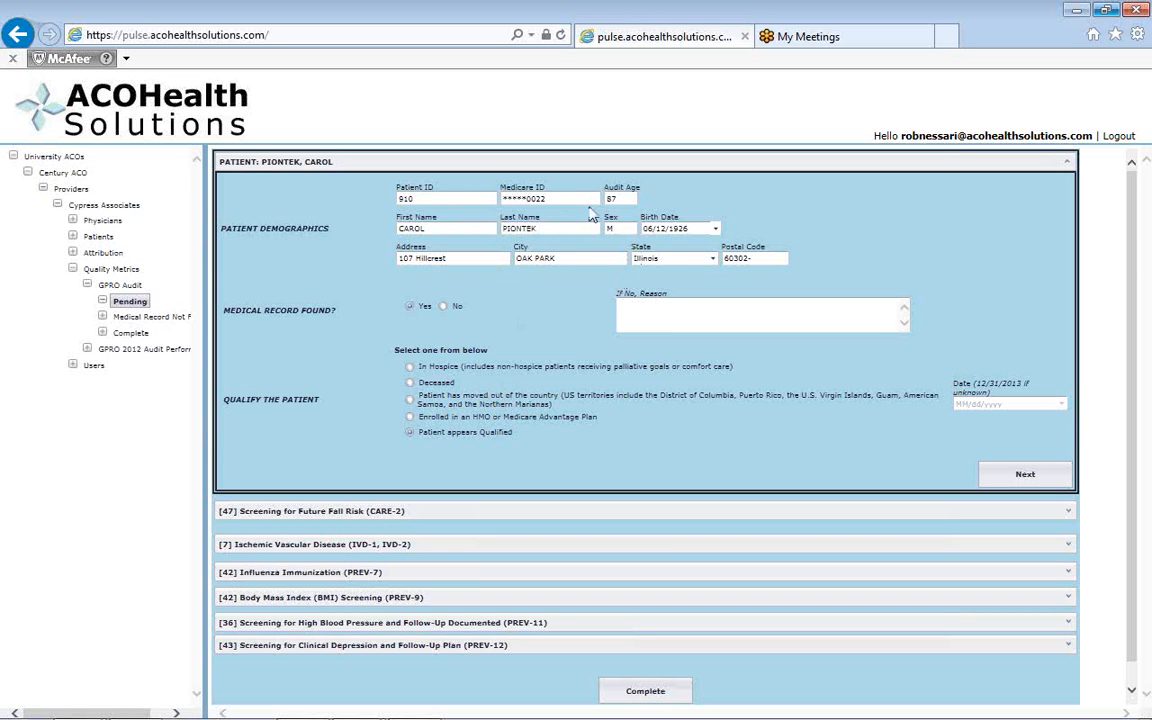
left_click(444, 307)
left_click(647, 309)
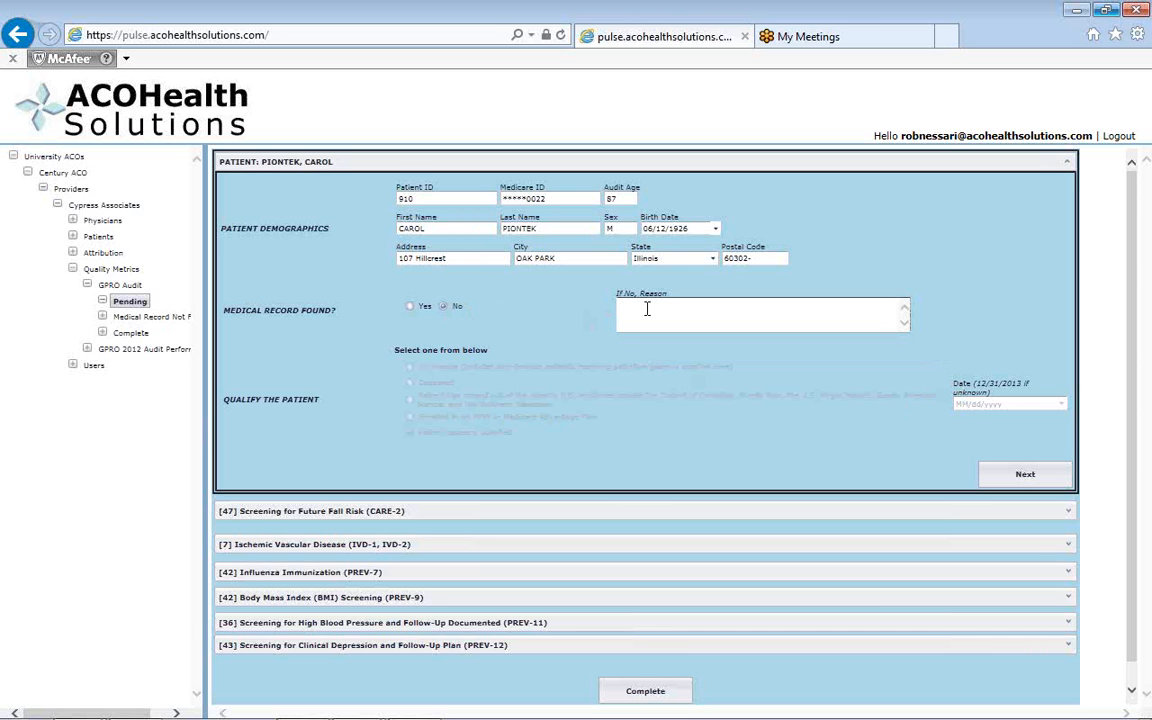
type("N")
key("BackSpace")
type("Chart is located at Bethpage")
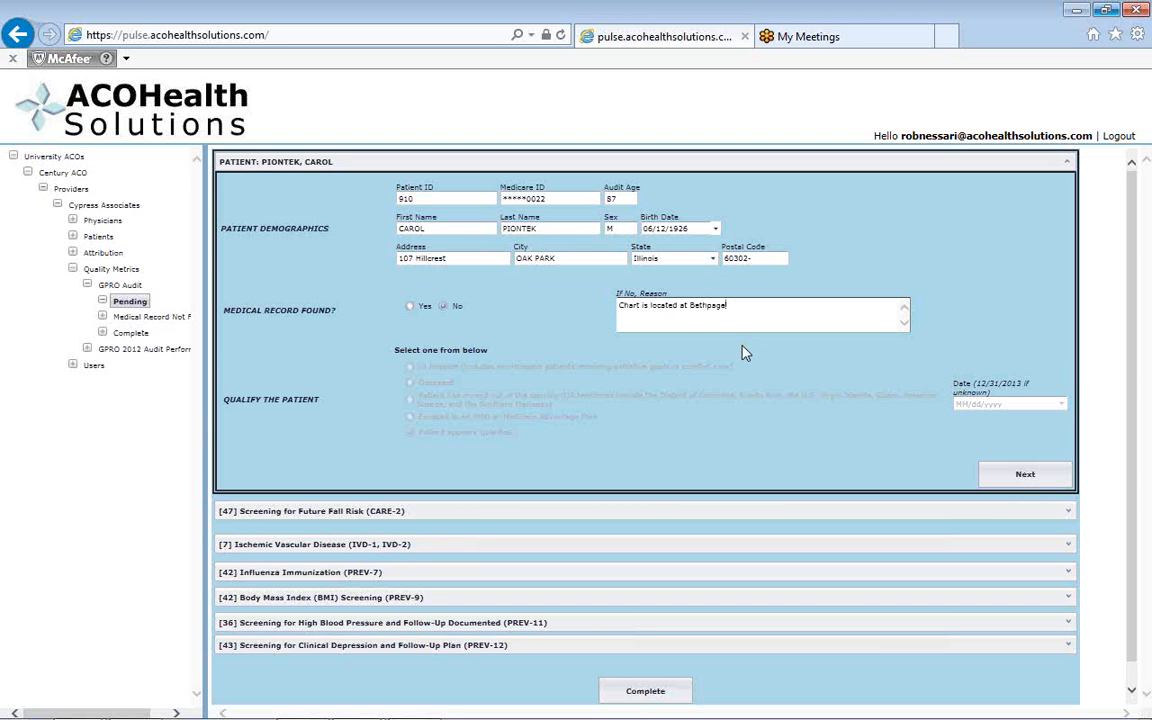
left_click(1019, 479)
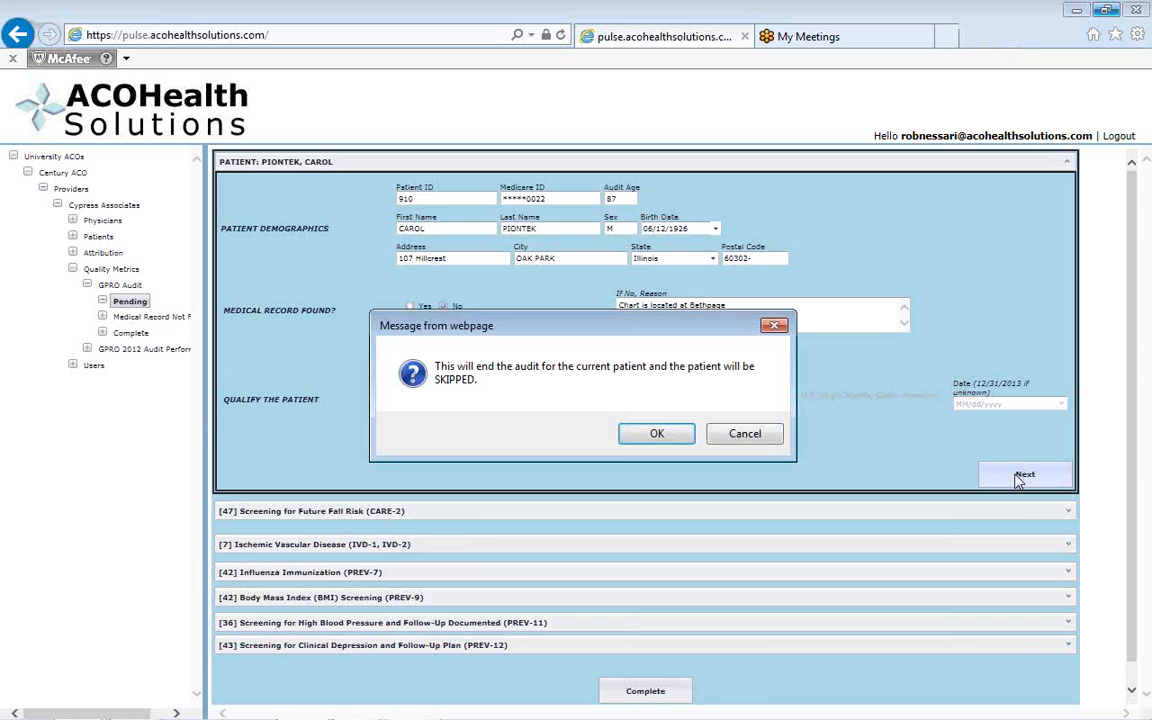
left_click(660, 436)
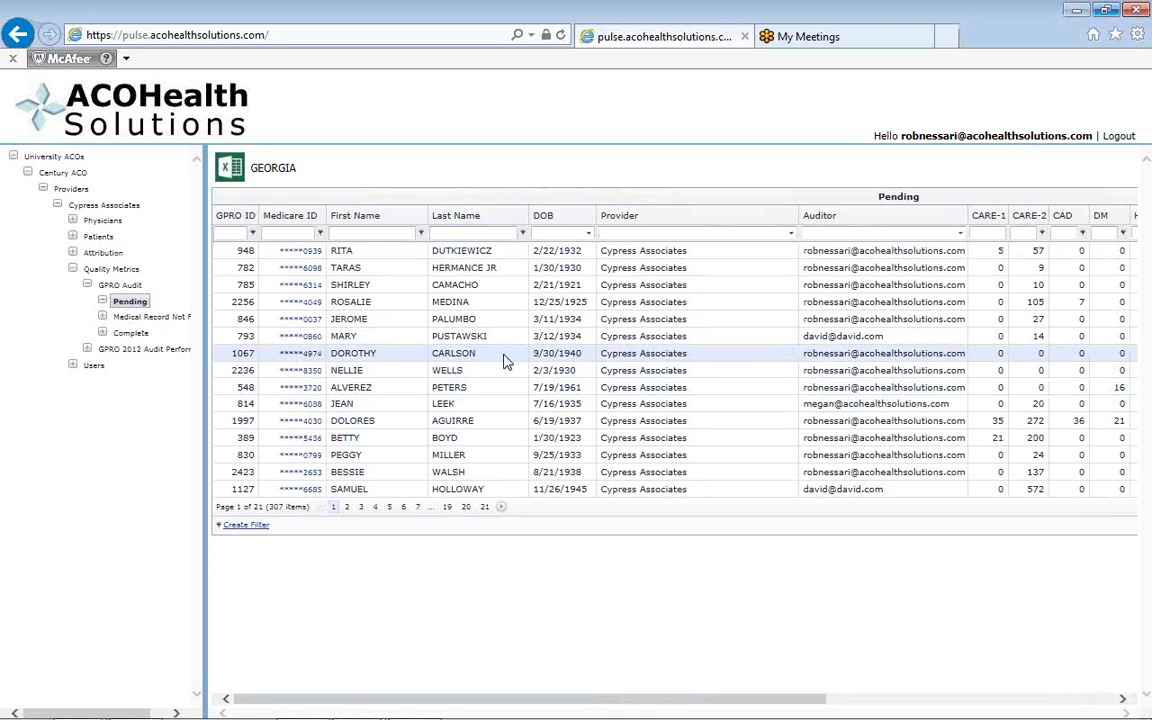
Open the seventh pending patient's audit, mark the medical record as found and continue to the Hypertension (HTN-2) section.
left_click(299, 356)
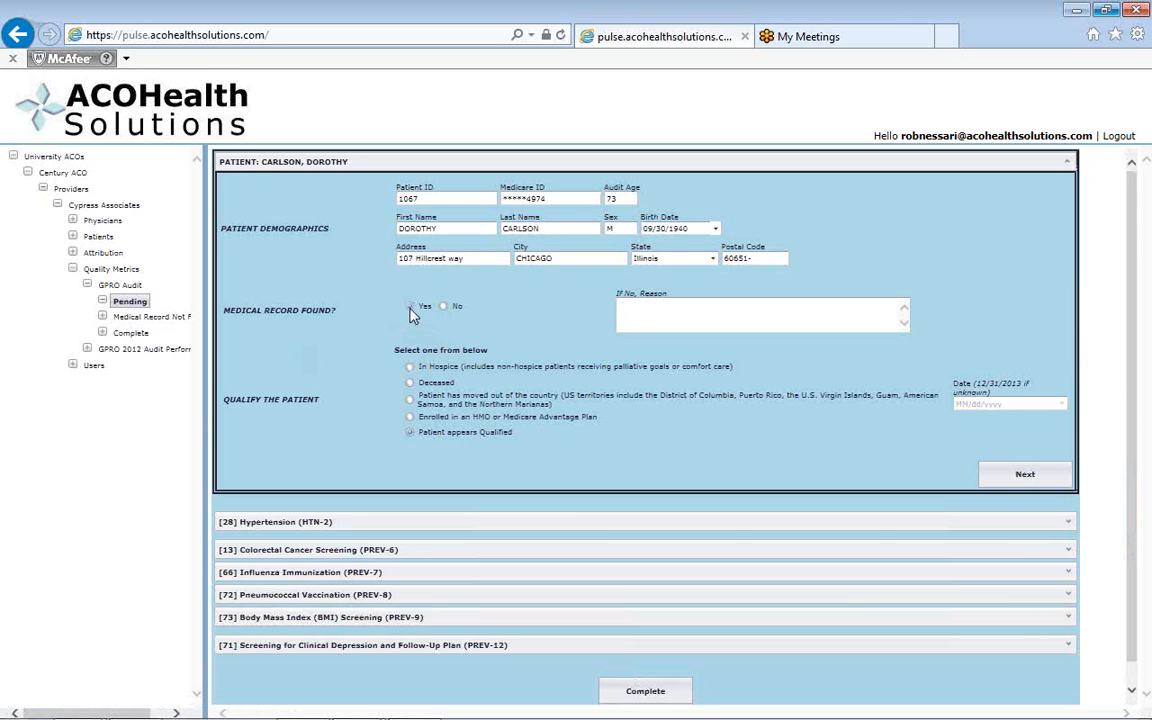
left_click(411, 308)
left_click(1025, 478)
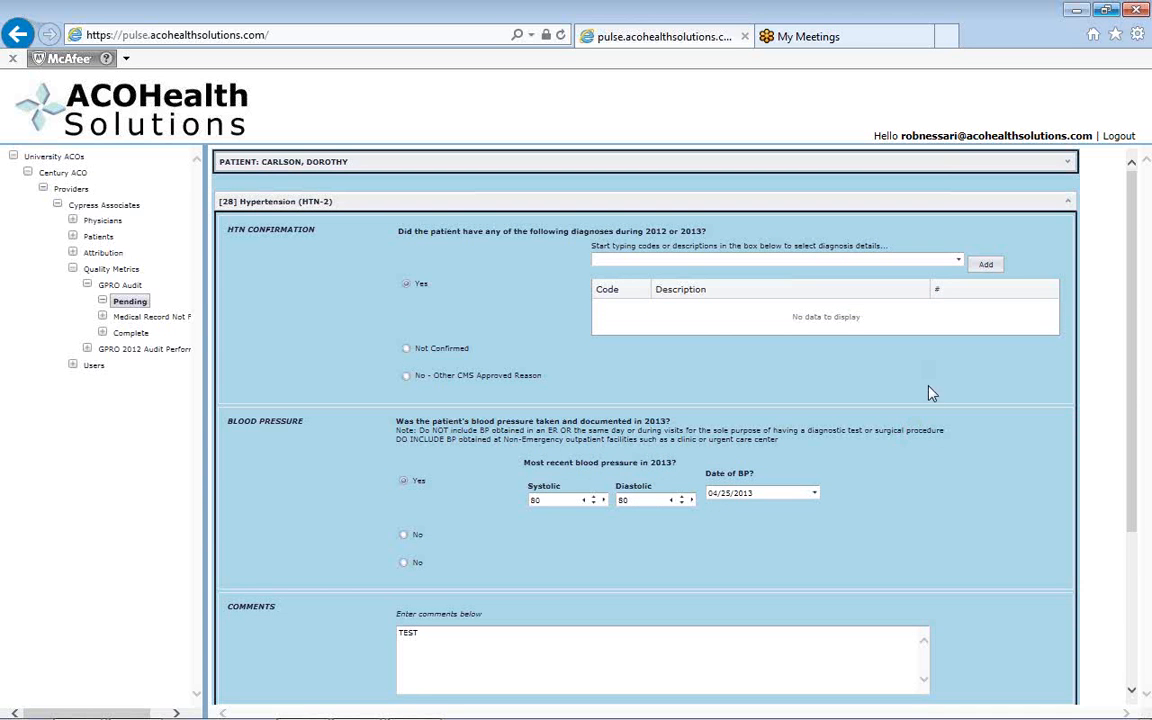
Add High-renin essential hypertension (code 19769006) to the patient's confirmed hypertension diagnoses.
left_click(958, 262)
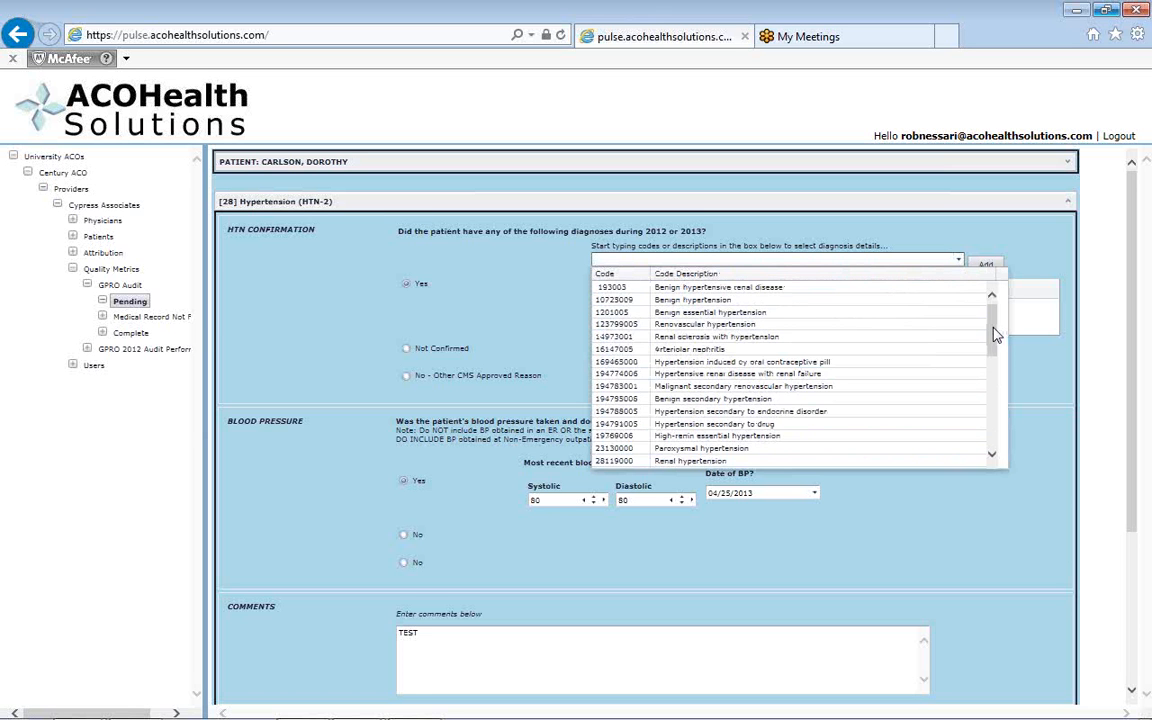
left_click_drag(995, 335, 995, 365)
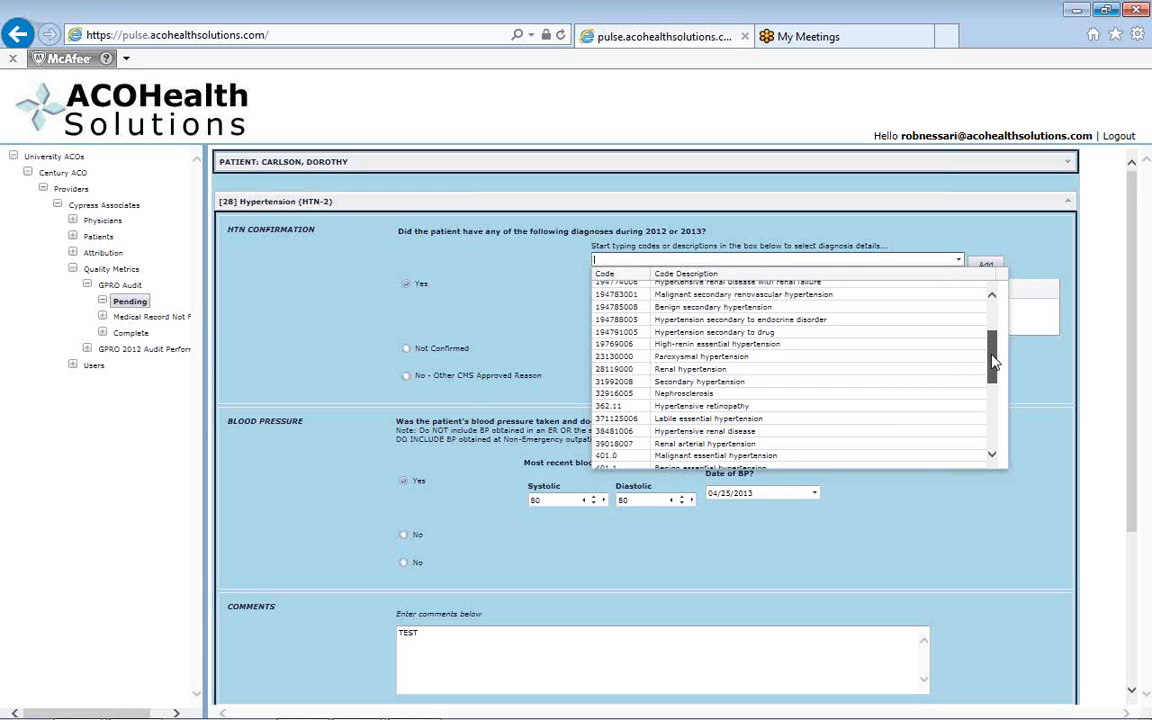
left_click_drag(995, 365, 995, 369)
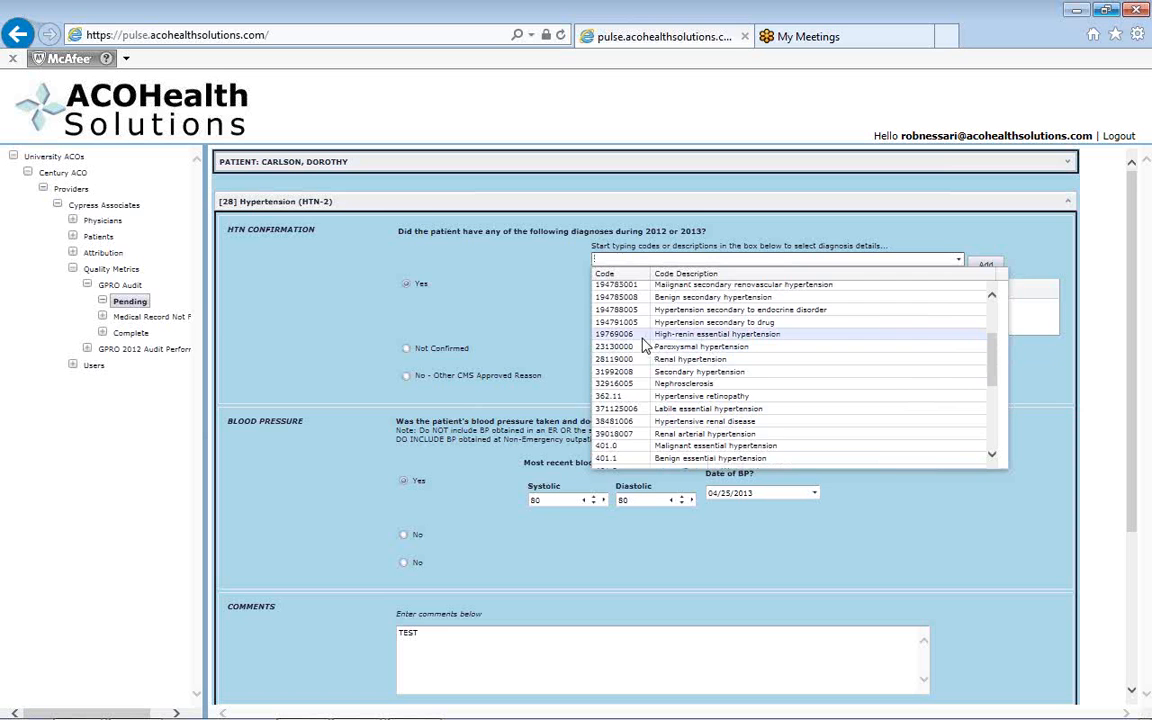
left_click(745, 336)
left_click(984, 266)
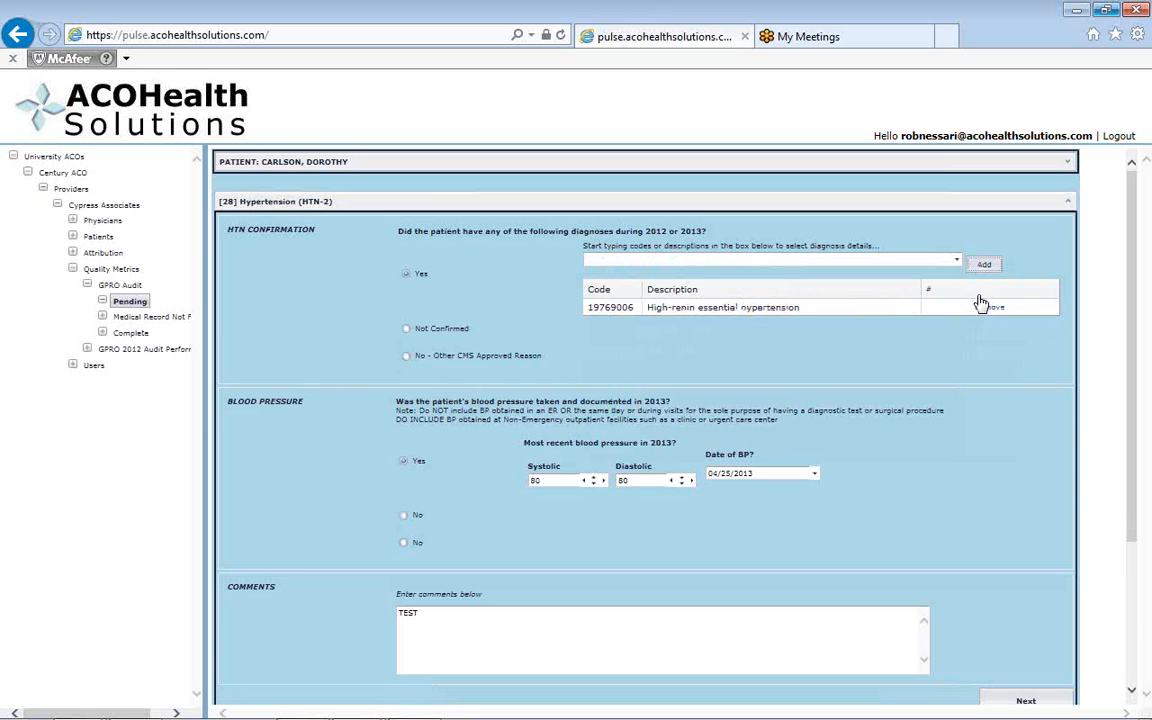
Add Benign secondary hypertension (code 194785008) to the diagnoses and review the blood pressure and comments entries.
left_click(956, 260)
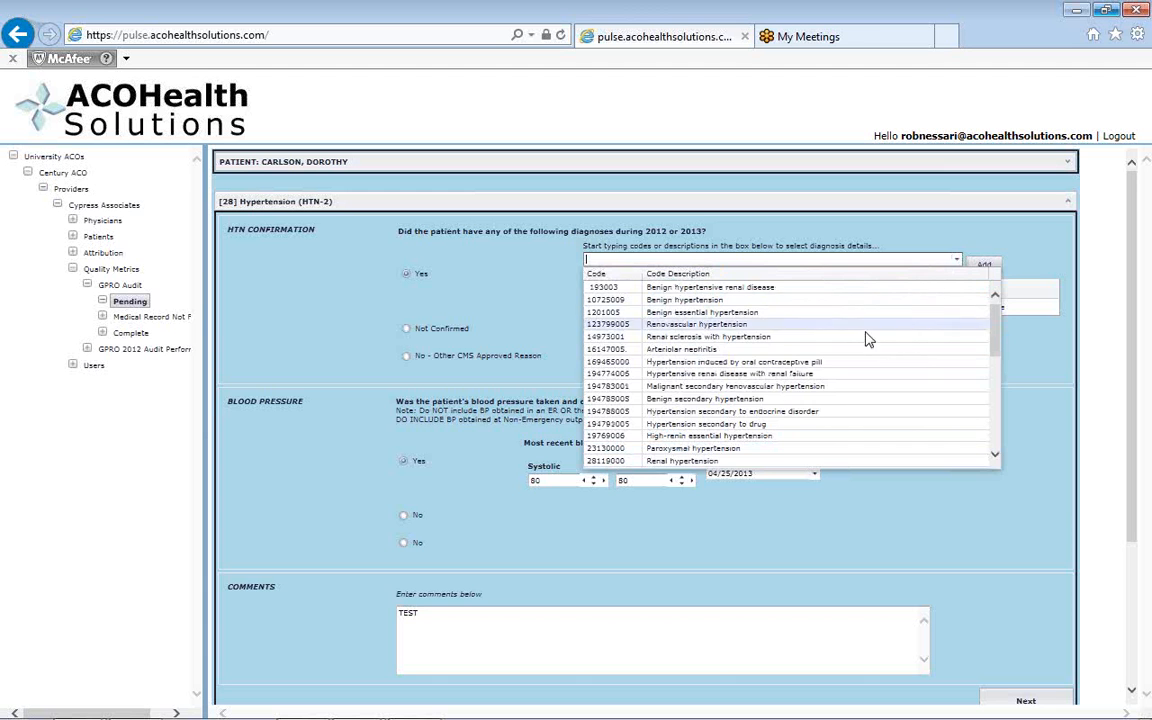
left_click(775, 399)
left_click(983, 265)
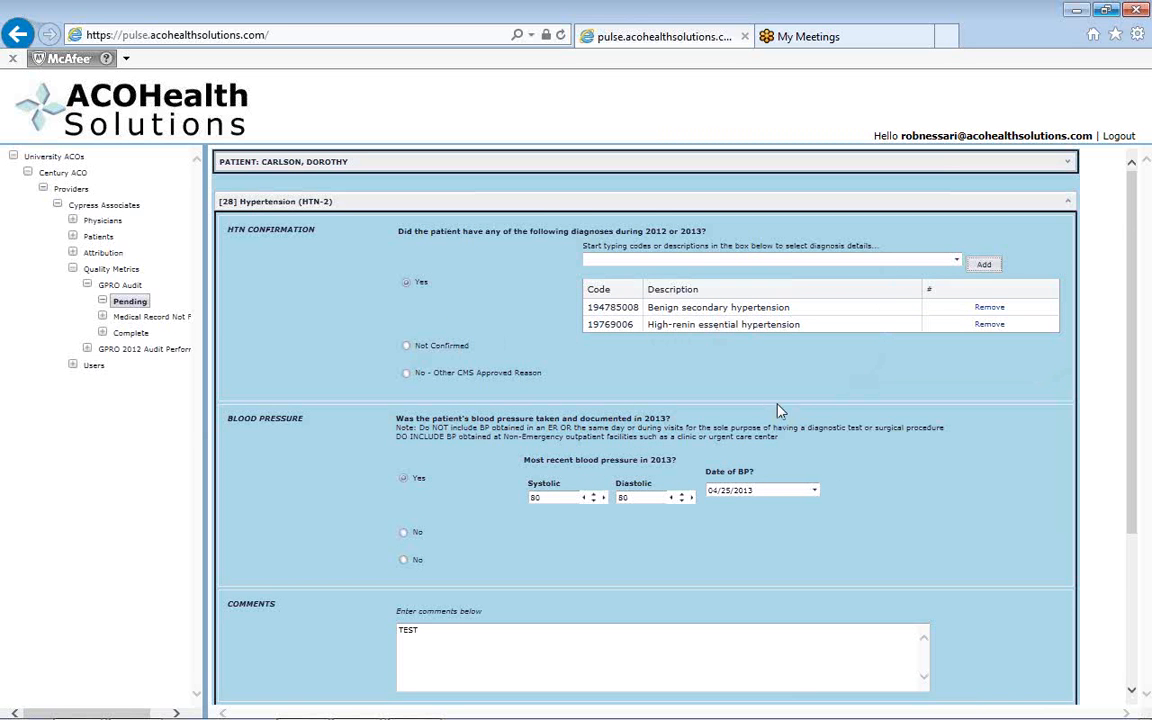
scroll(780, 418, "down", 2)
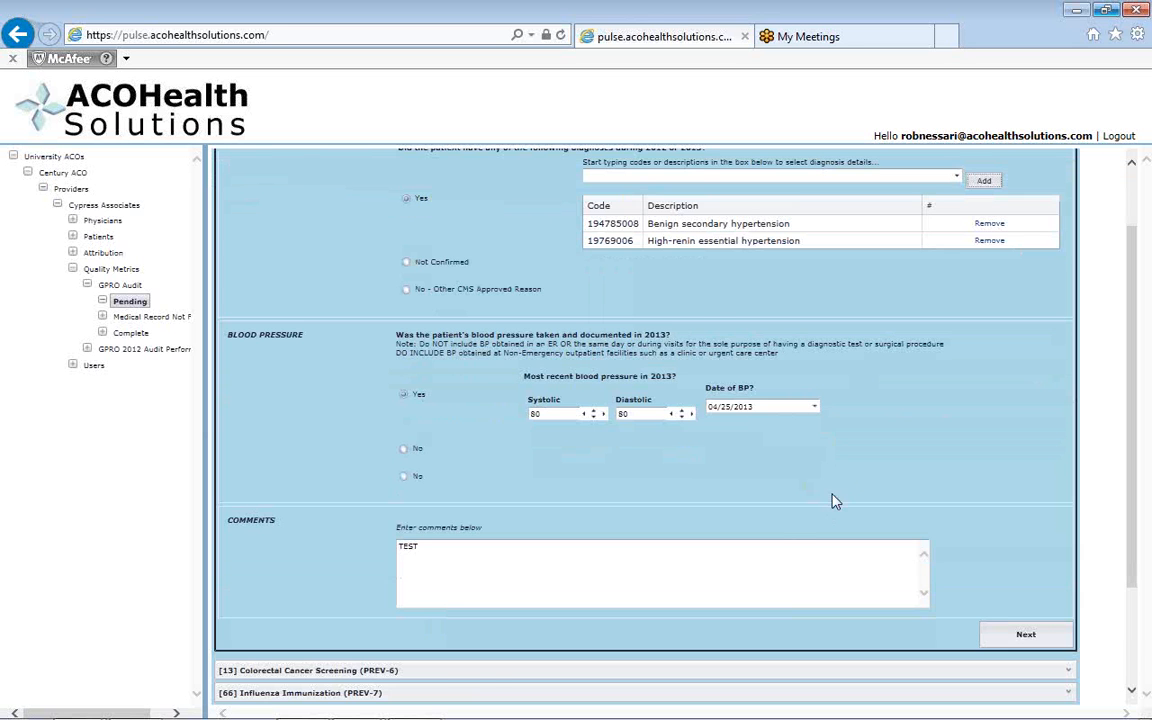
scroll(857, 463, "down", 2)
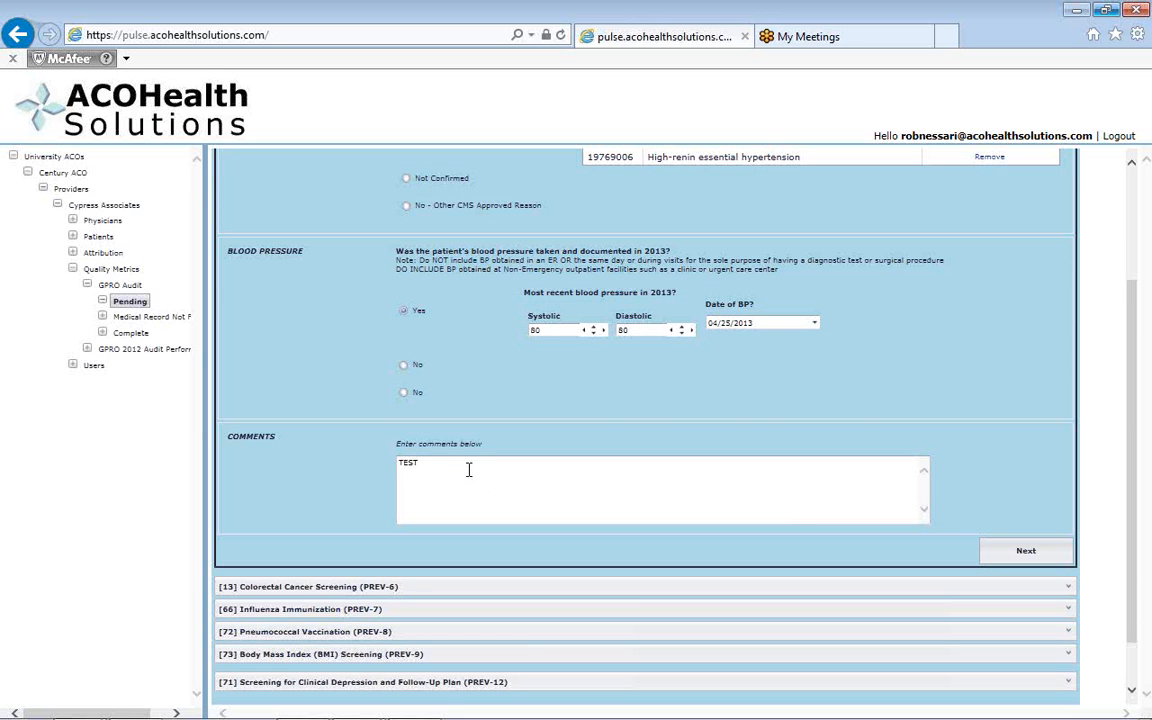
scroll(465, 470, "up", 1)
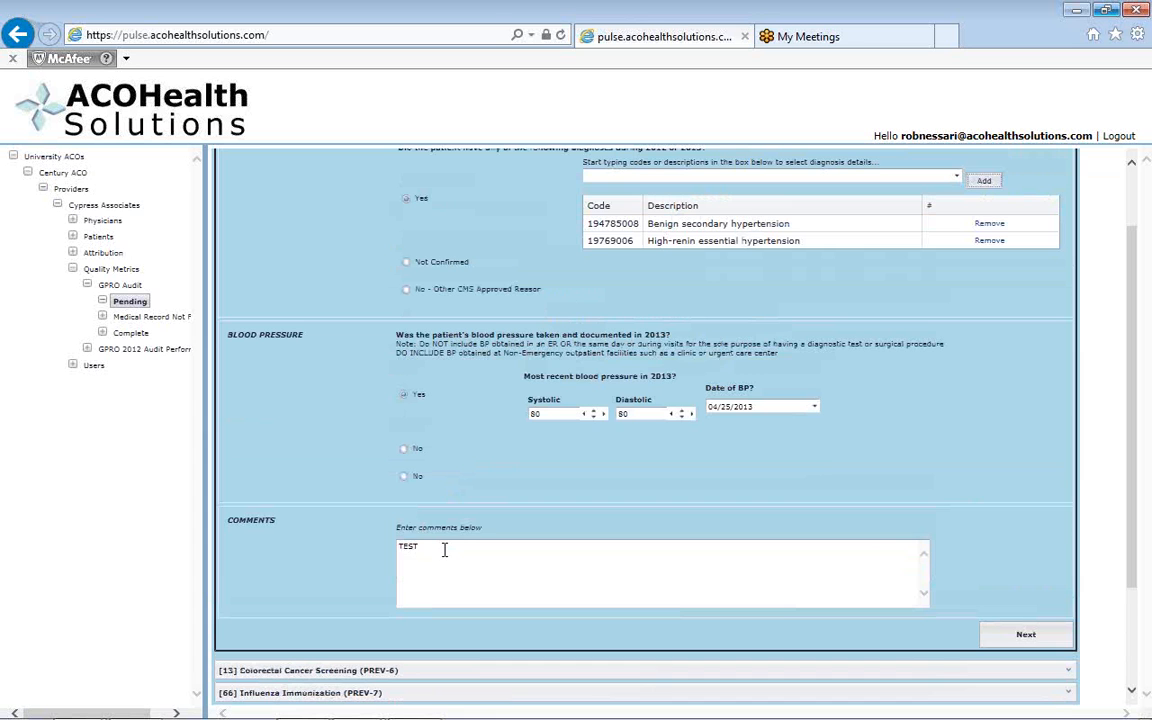
Replace the hypertension section's comment with "List any comments that want capture" and continue to Colorectal Cancer Screening (PREV-6).
left_click_drag(445, 549, 390, 548)
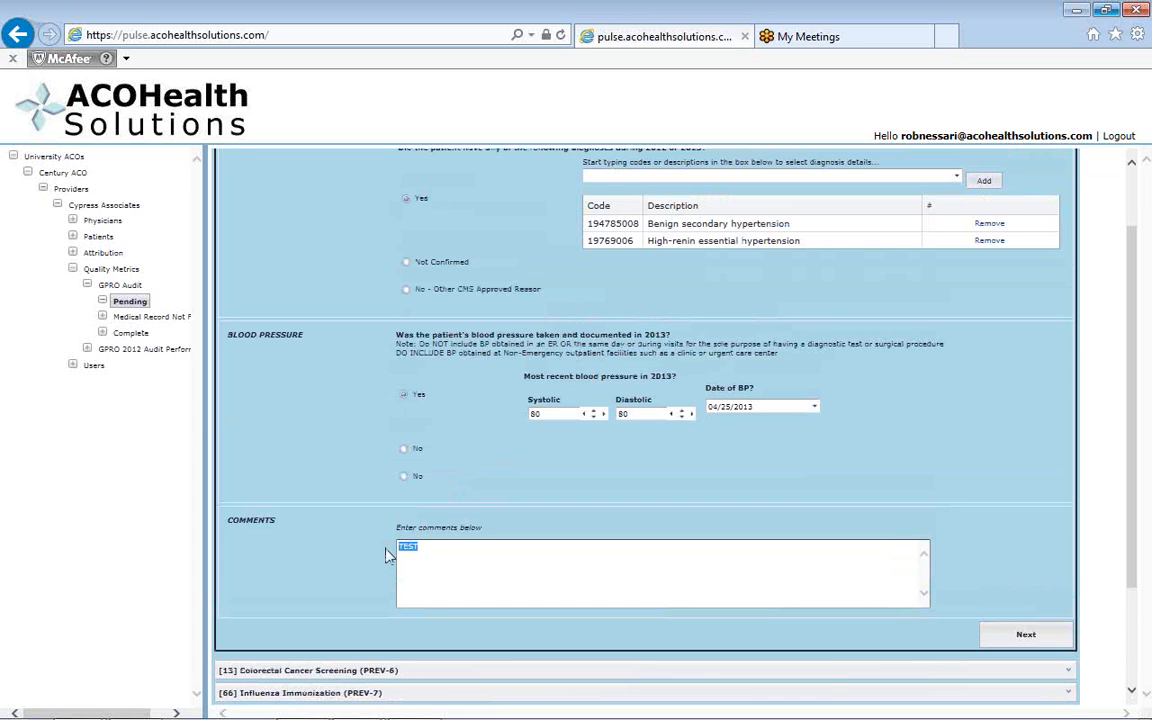
type("List any commment")
key("BackSpace")
key("BackSpace")
key("BackSpace")
key("BackSpace")
type("ents that wa")
type("nt so")
type("tu")
key("BackSpace")
key("BackSpace")
key("BackSpace")
type("aptured")
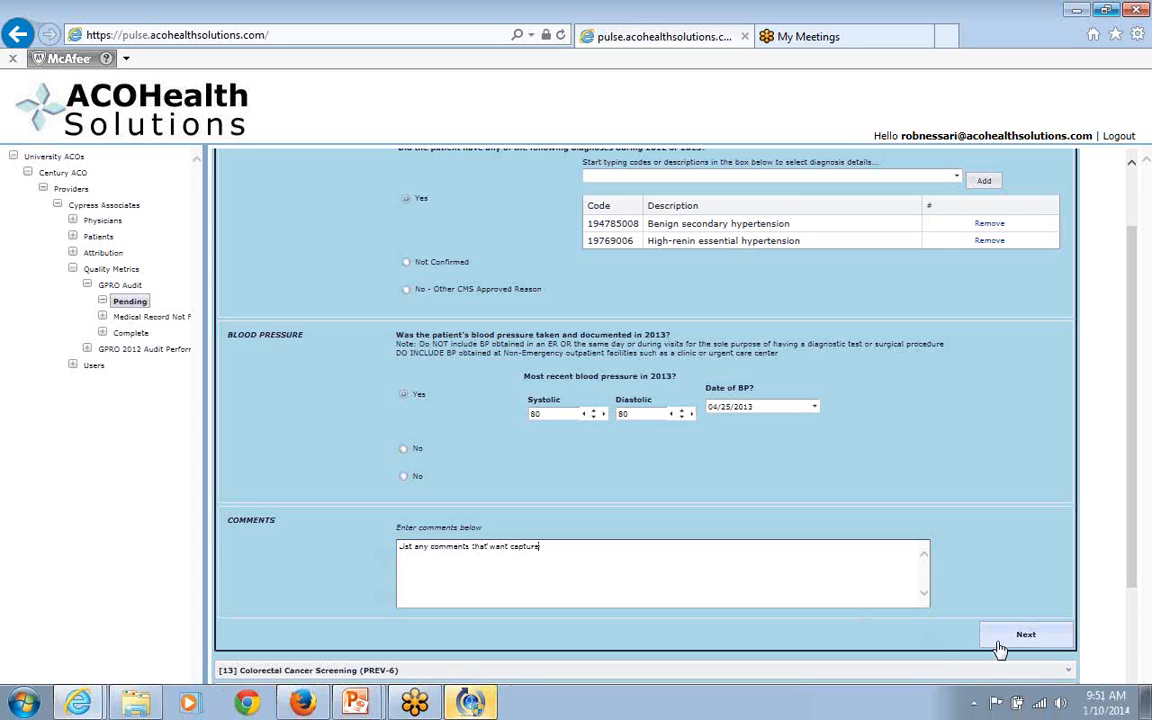
left_click(986, 634)
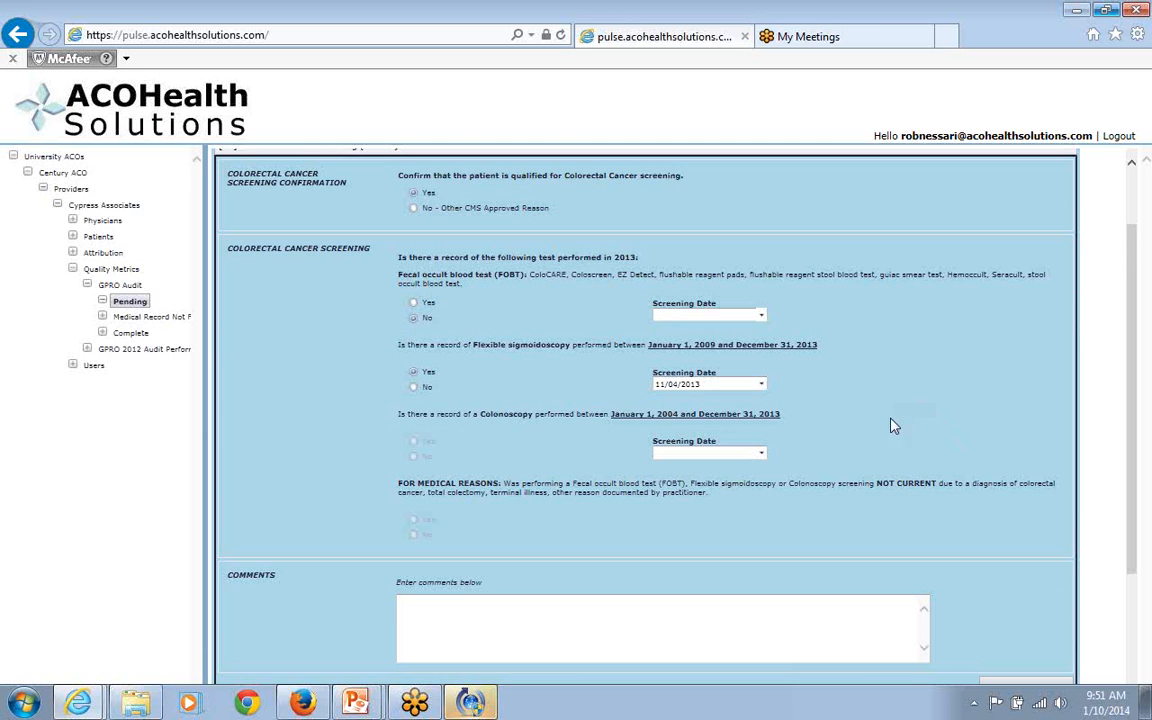
Set the colorectal cancer screening confirmation to "No - Other CMS Approved Reason" and continue to Influenza Immunization (PREV-7).
scroll(873, 467, "up", 2)
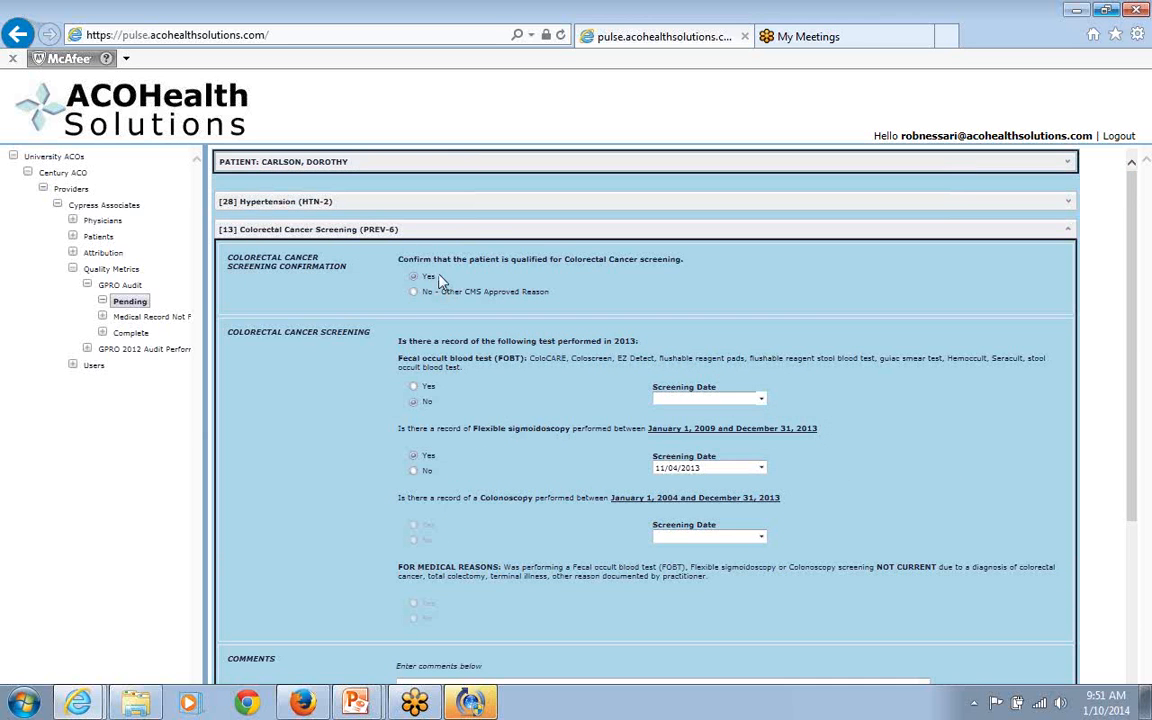
left_click(415, 292)
left_click(417, 280)
left_click(416, 291)
scroll(903, 383, "down", 3)
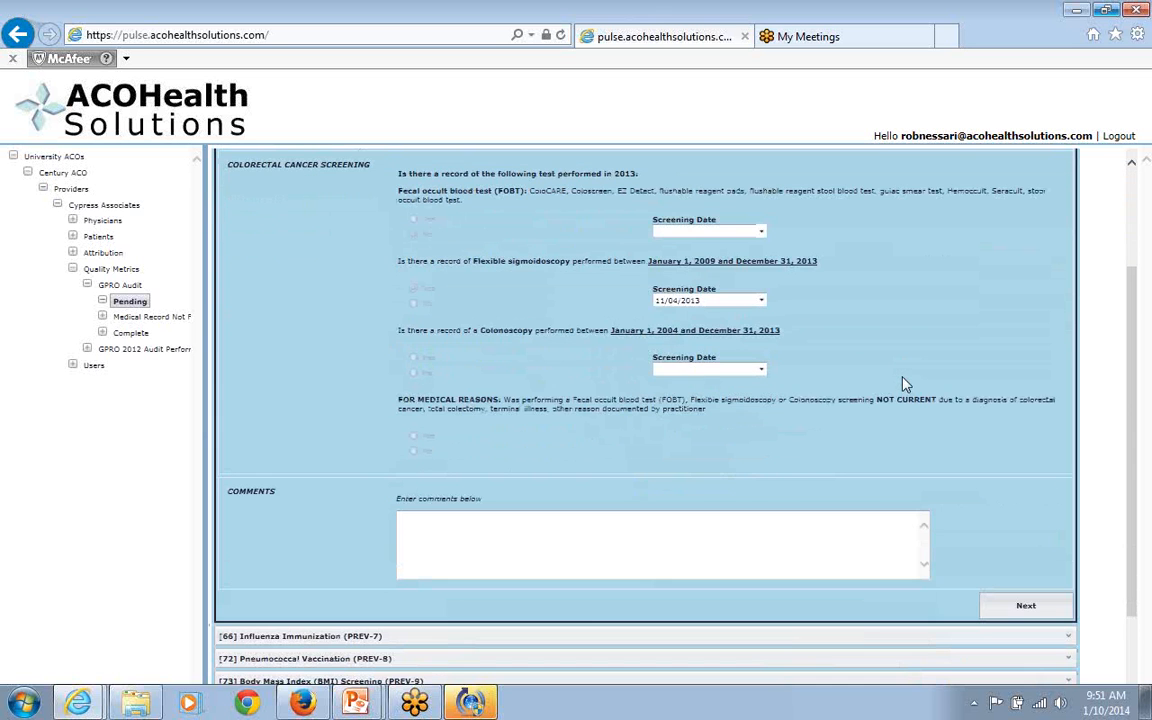
left_click(1028, 607)
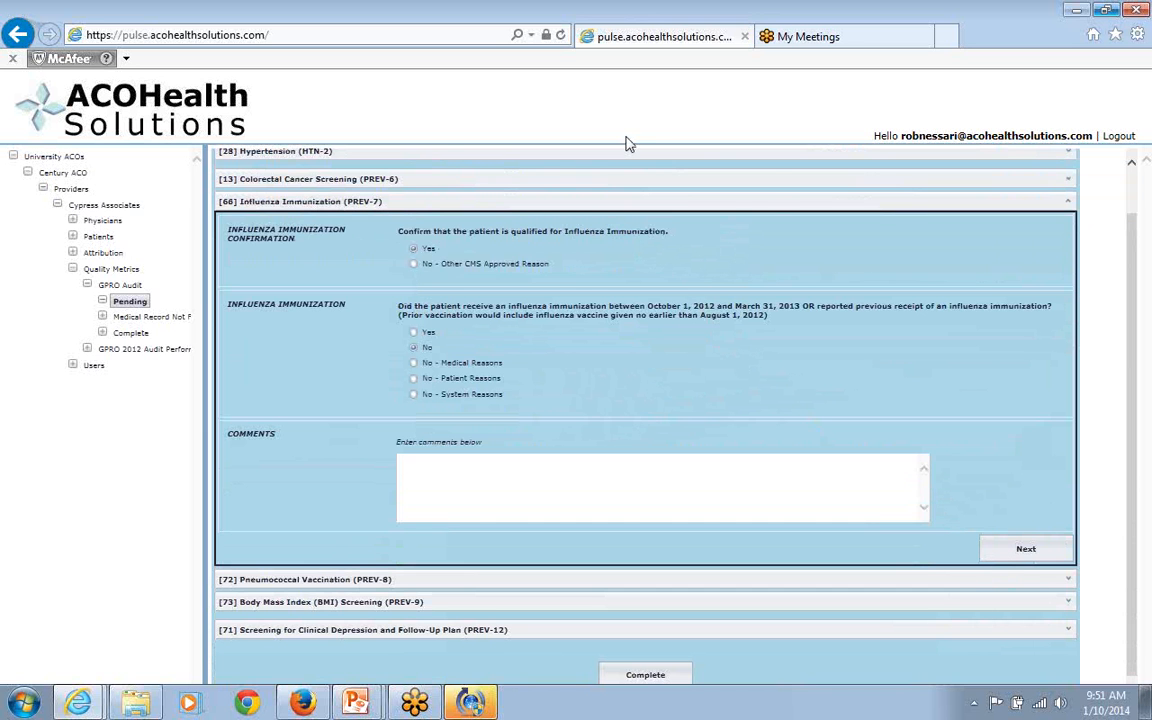
Confirm the patient as qualified for Influenza Immunization and continue through Pneumococcal Vaccination (PREV-8) to Body Mass Index Screening (PREV-9).
left_click(414, 265)
left_click(414, 250)
left_click(1024, 552)
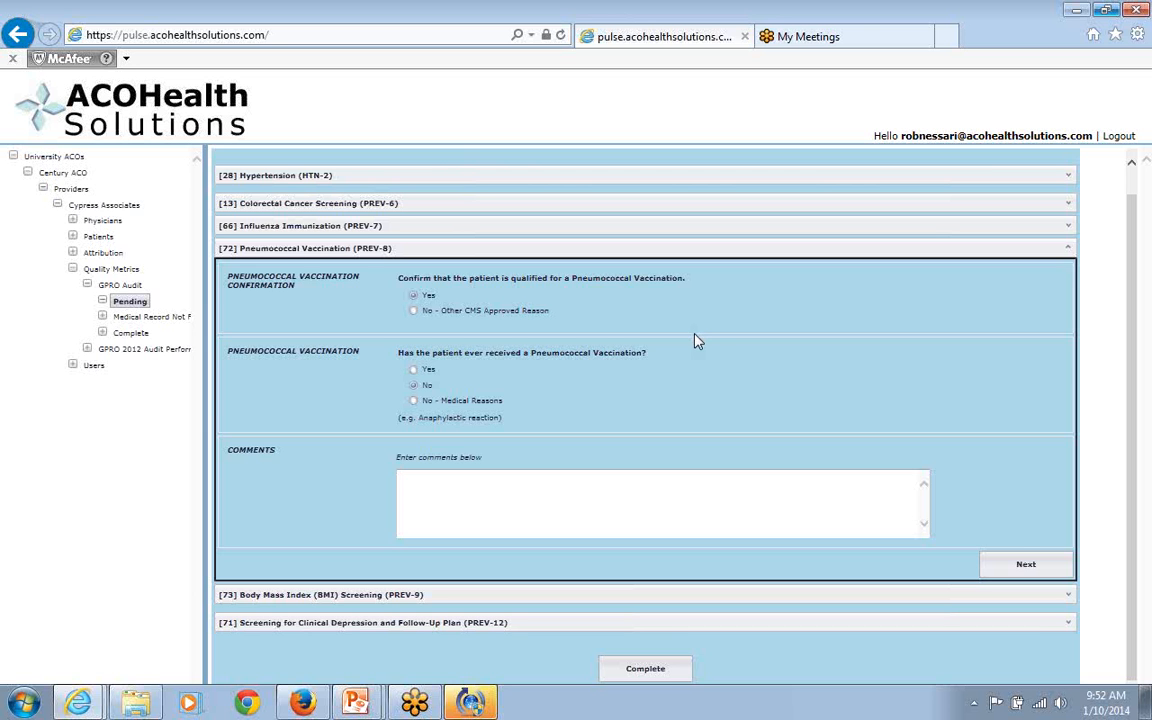
left_click(1027, 561)
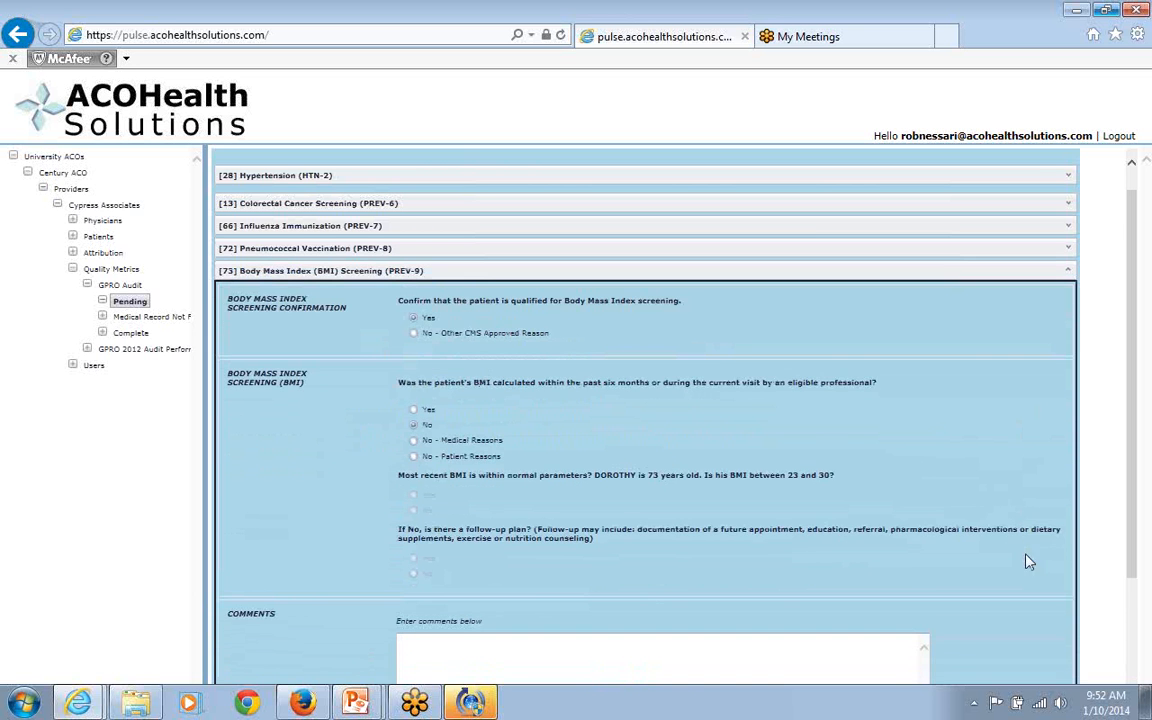
Answer Yes for BMI screening qualification, BMI calculated and BMI within normal parameters, and continue to the clinical depression section (PREV-12).
scroll(918, 464, "down", 2)
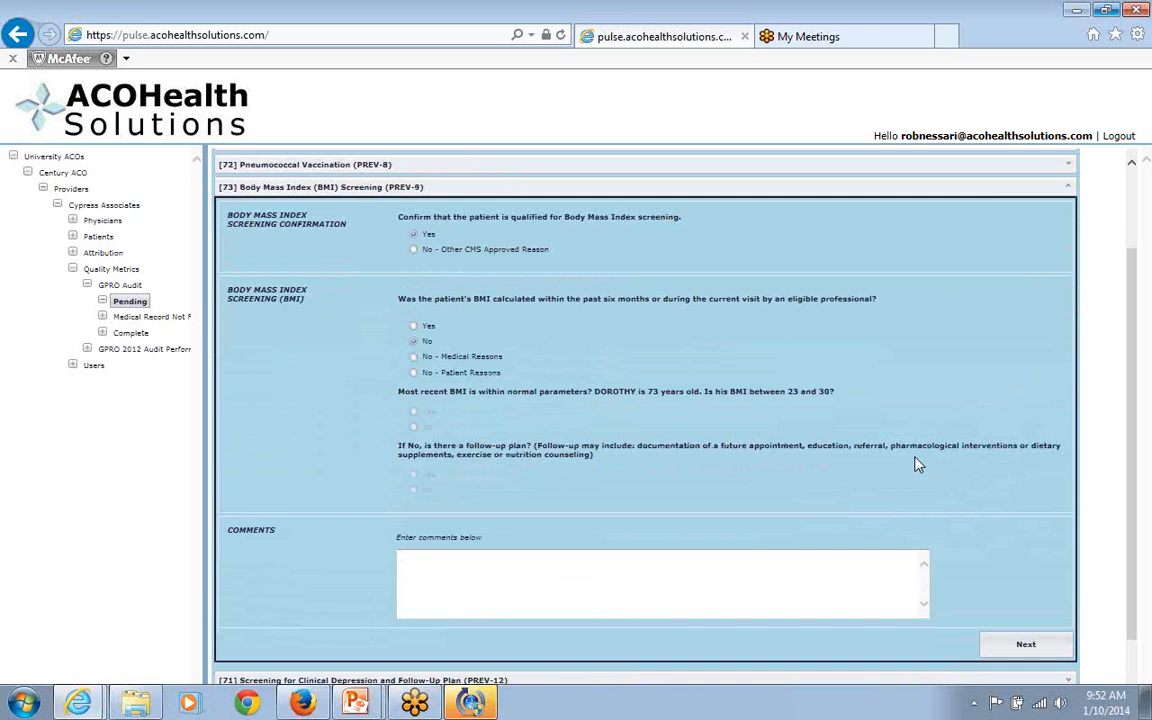
left_click(414, 250)
left_click(414, 235)
left_click(413, 326)
left_click(415, 412)
left_click(1026, 646)
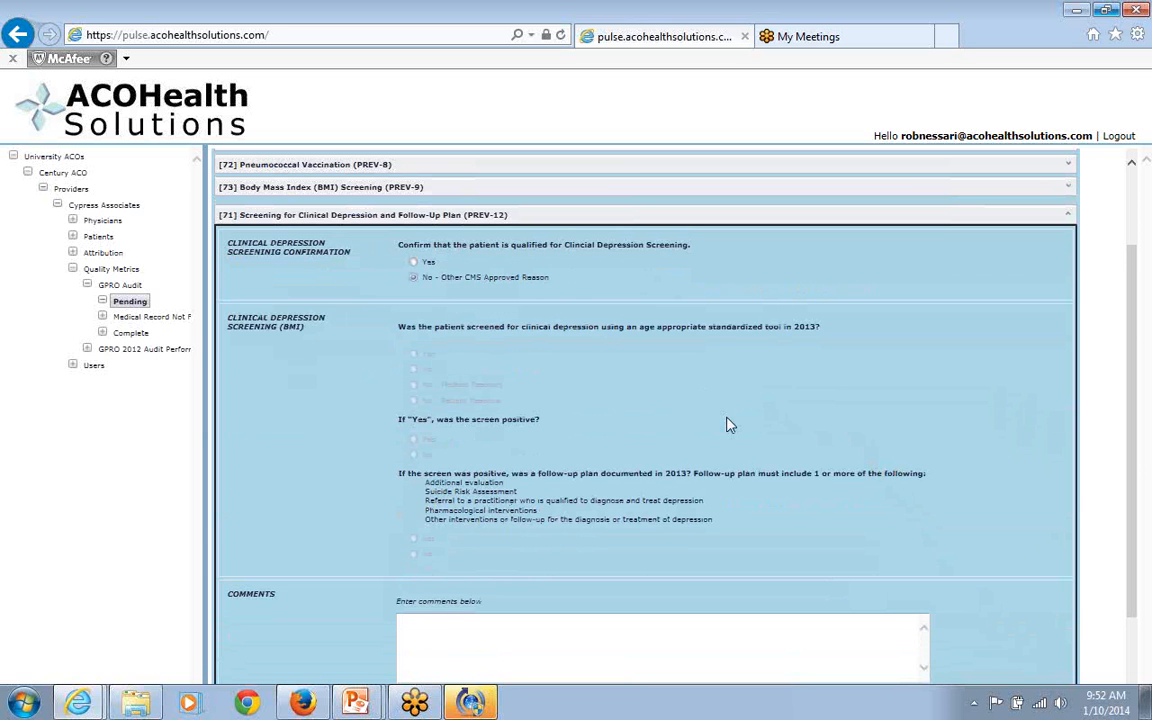
Mark the patient as qualified for clinical depression screening, answer No to being screened in 2013, and complete the patient's audit.
scroll(726, 412, "down", 1)
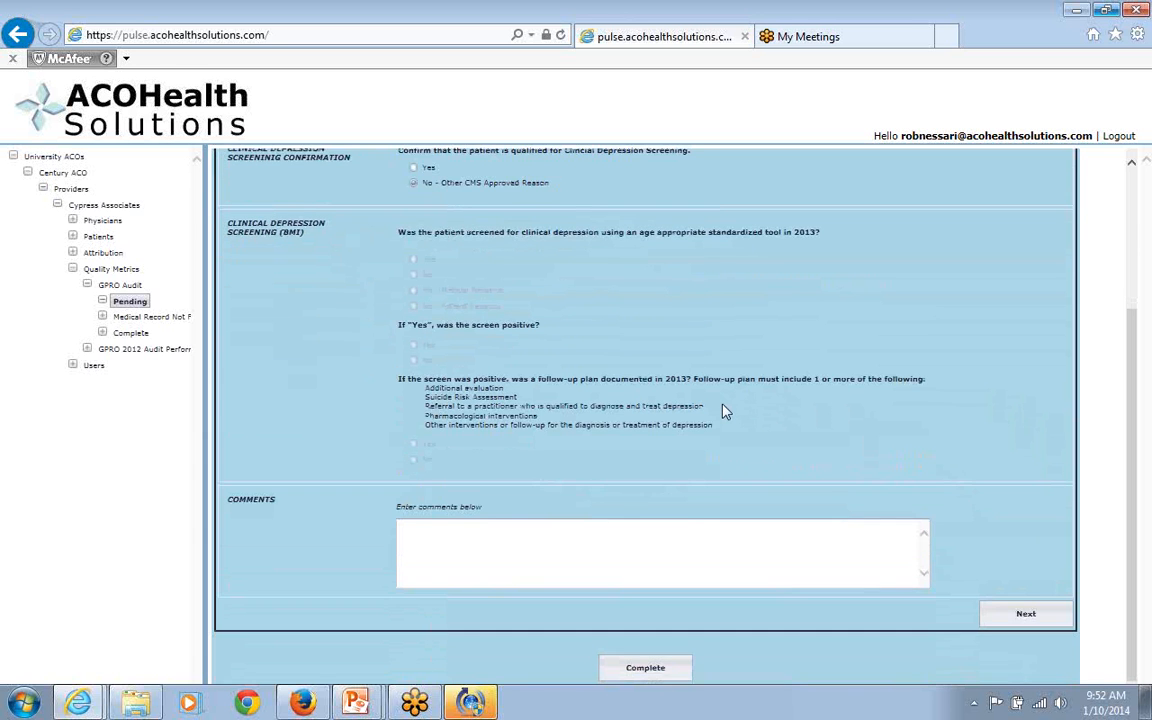
scroll(726, 412, "up", 2)
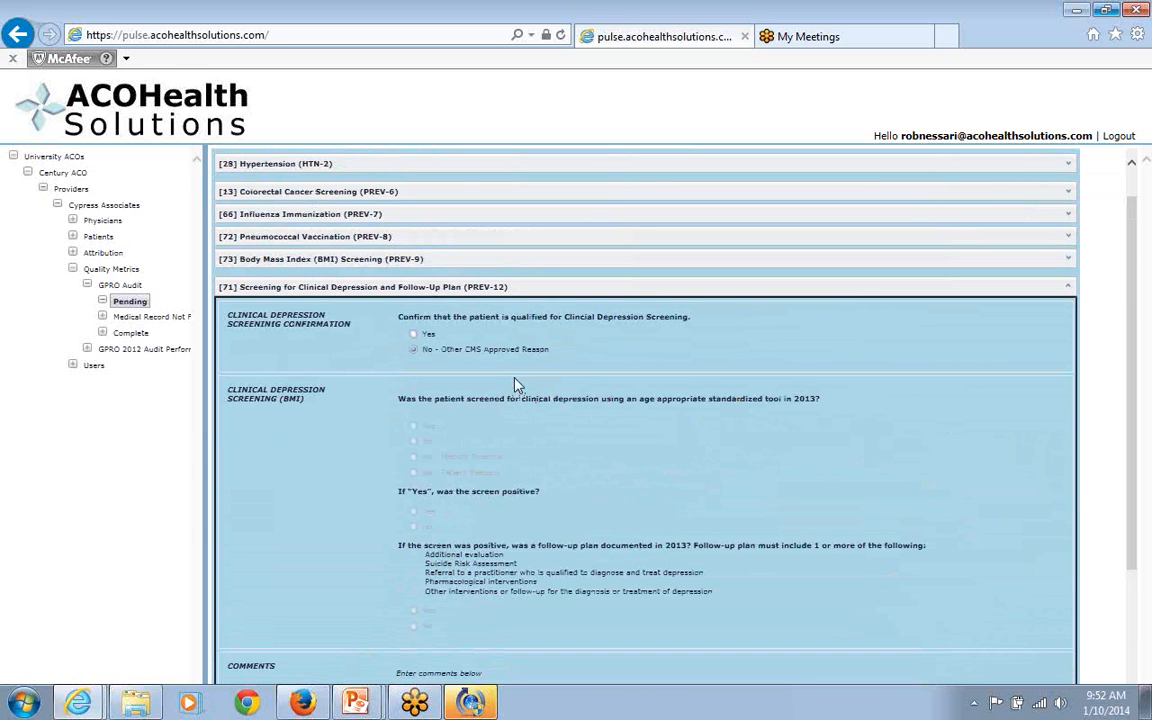
left_click(416, 334)
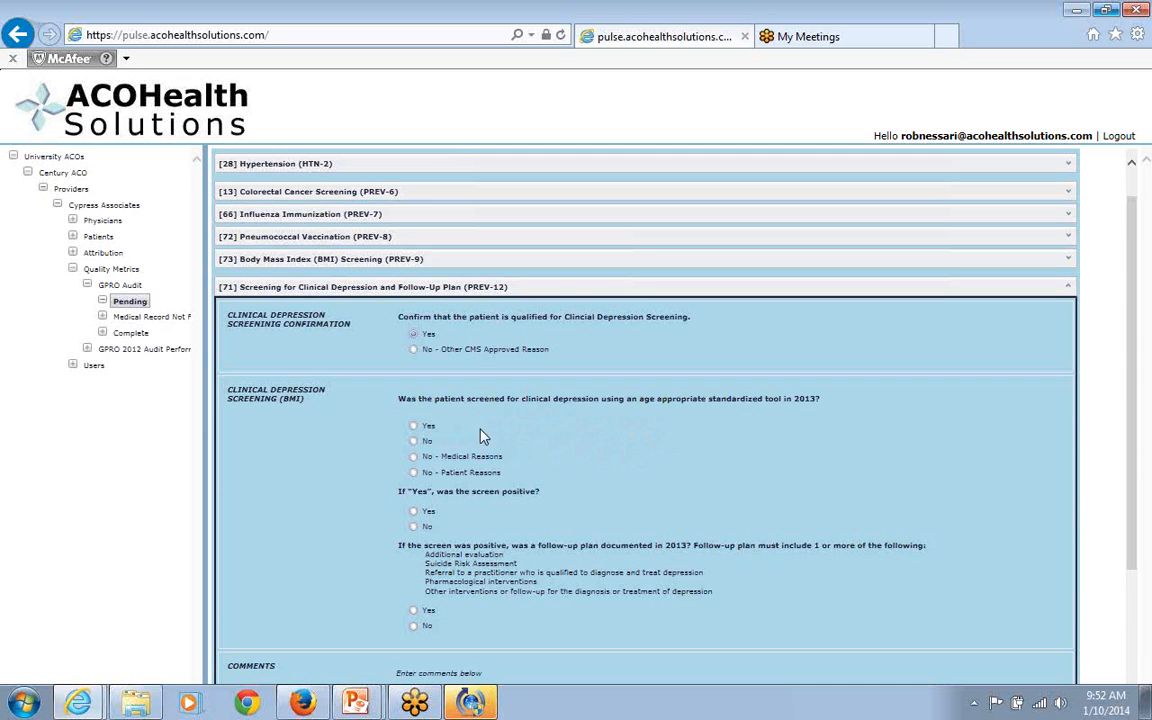
left_click(414, 442)
scroll(581, 483, "down", 3)
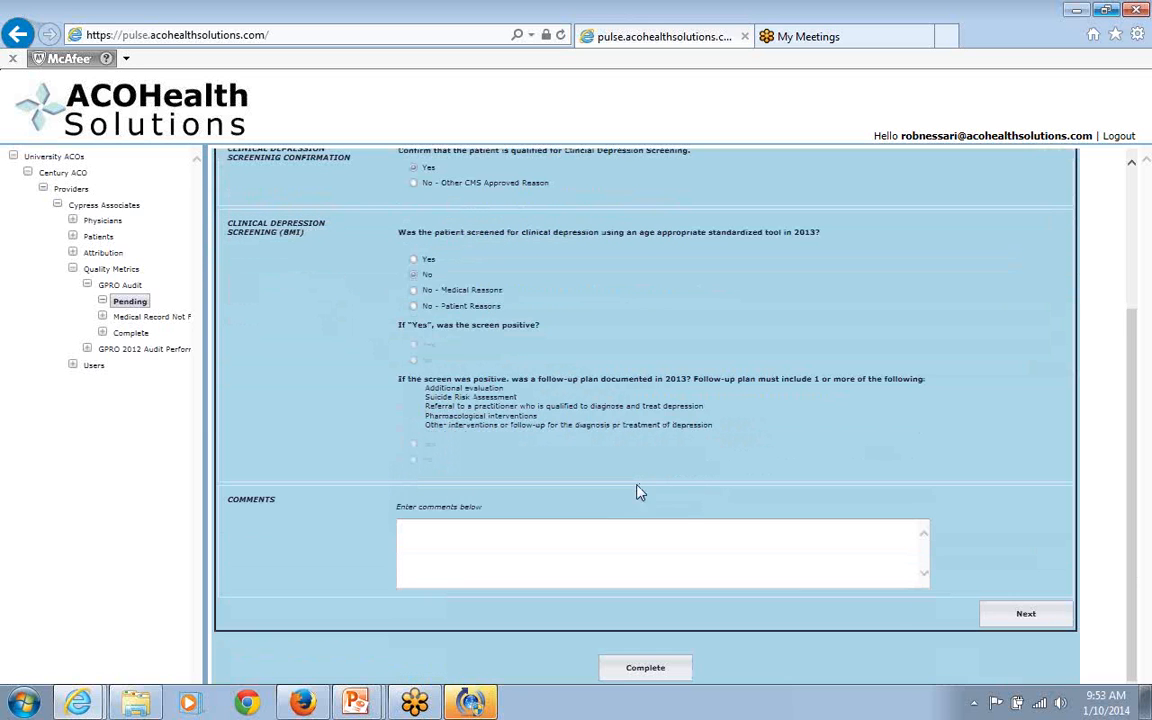
left_click(1023, 615)
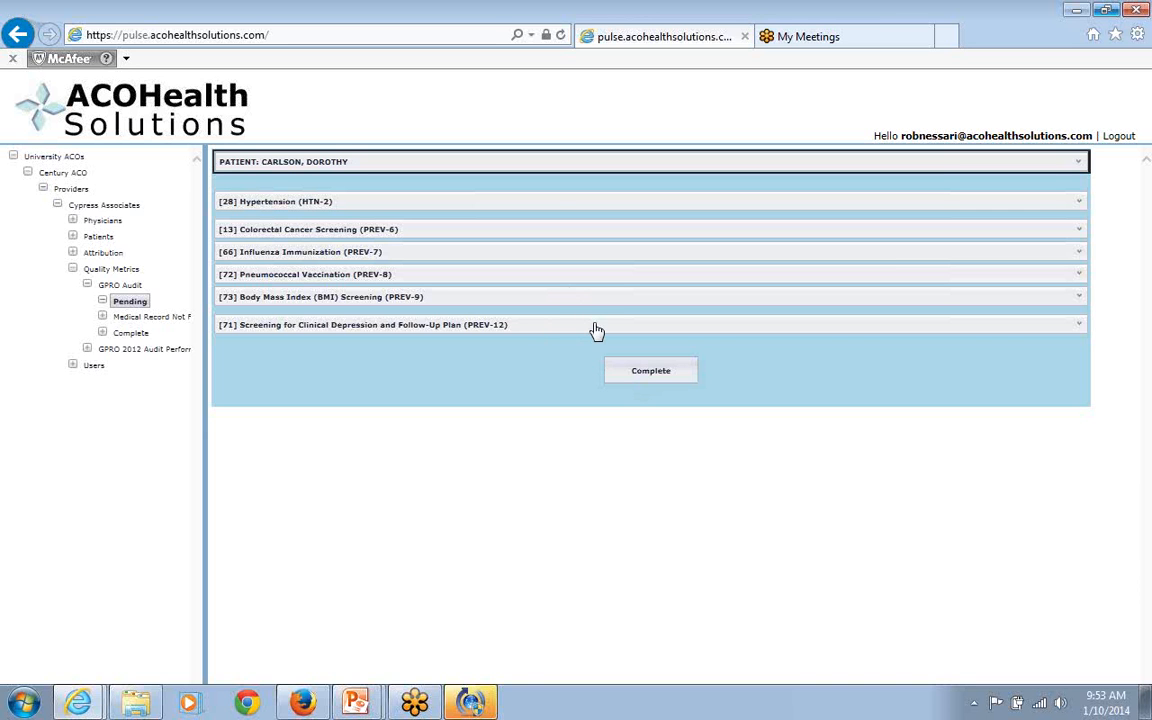
left_click(645, 376)
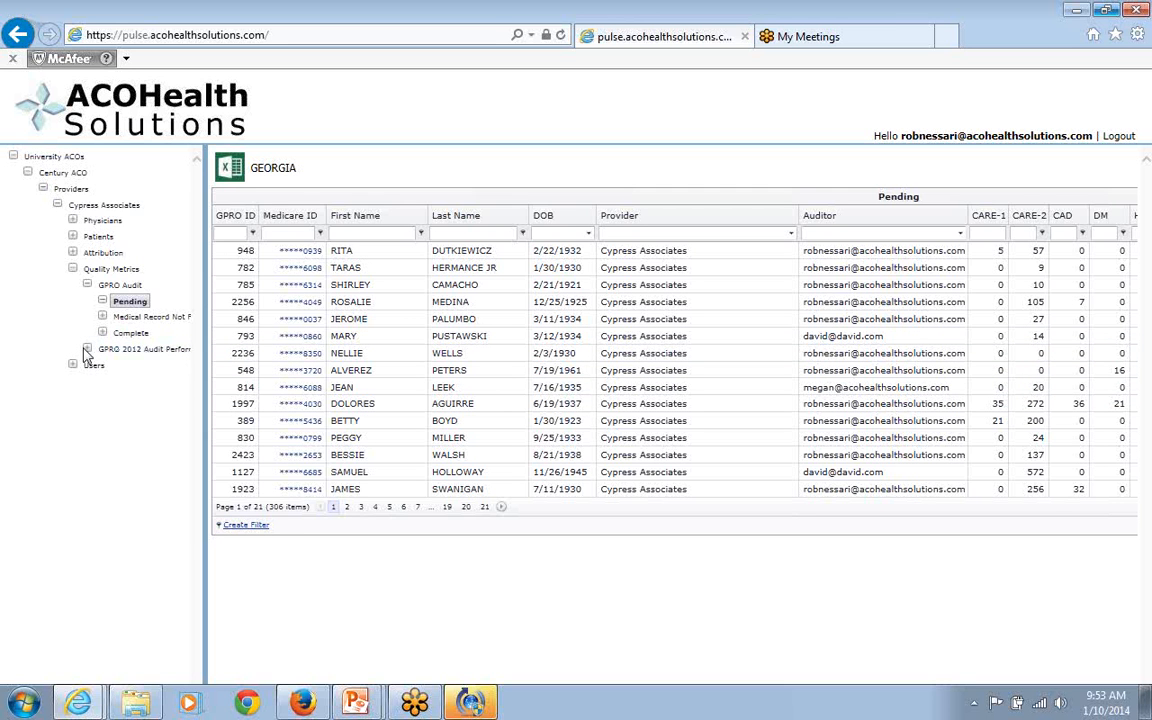
Open the GPRO 2012 Audit Performance report and expand the Heart Failure metric to review its physicians, collapsing it again.
double_click(139, 352)
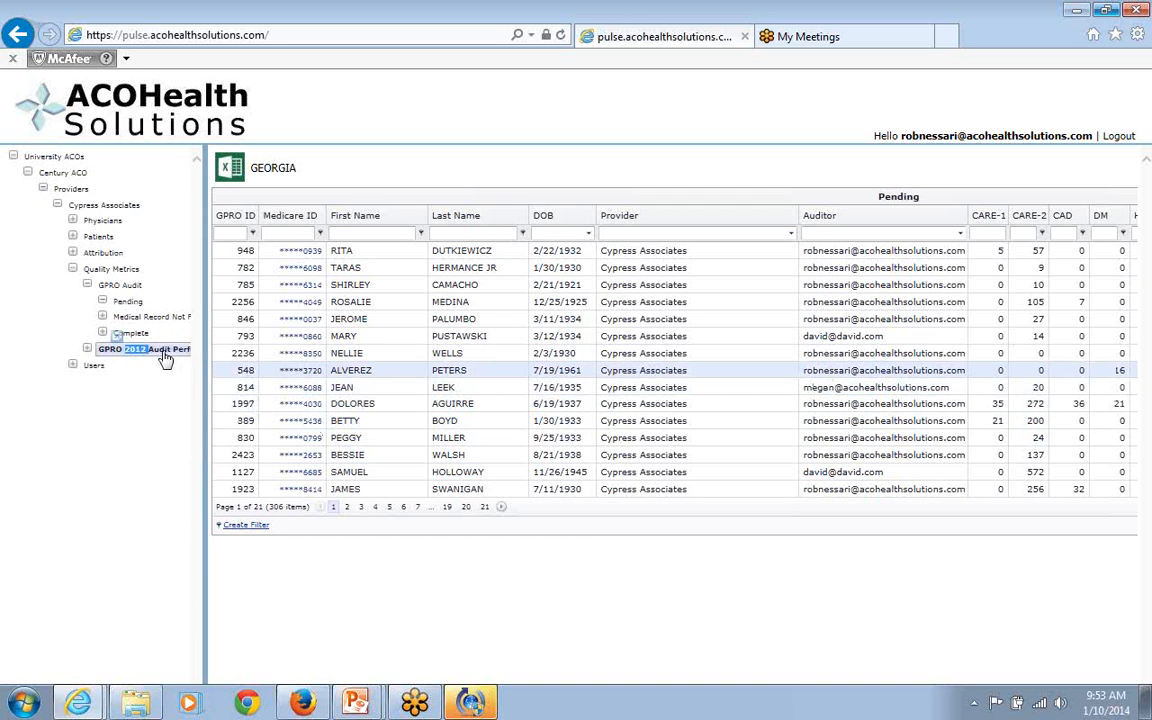
double_click(163, 351)
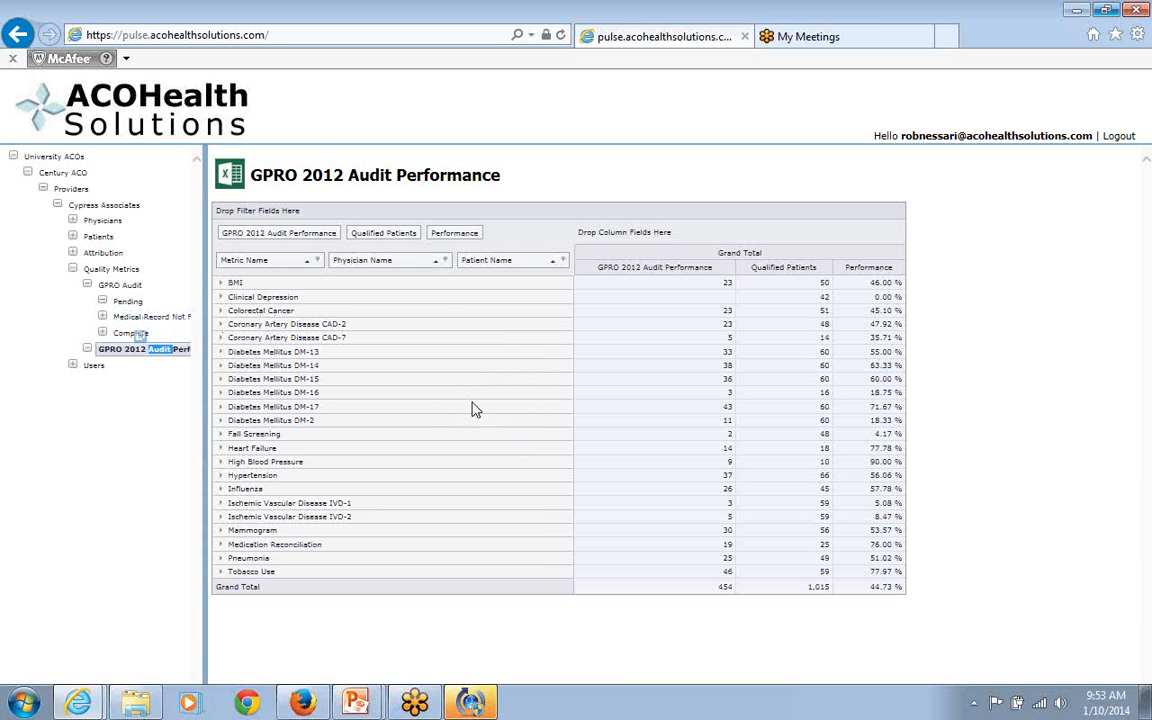
left_click(221, 450)
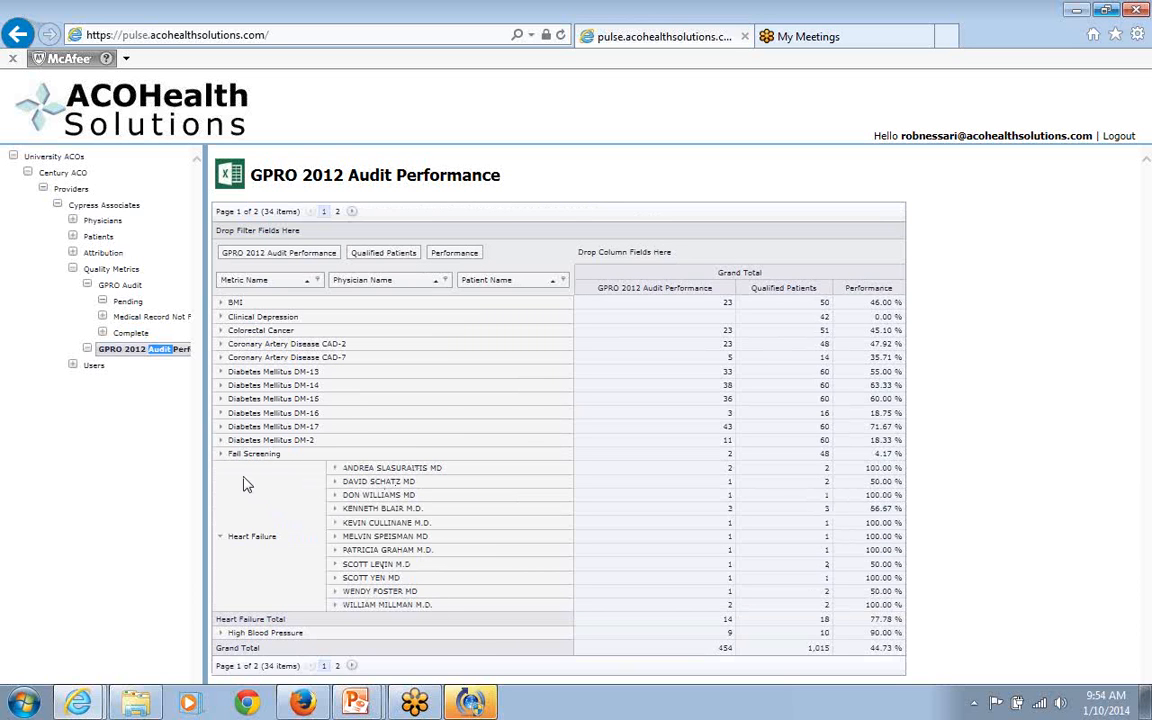
left_click(221, 541)
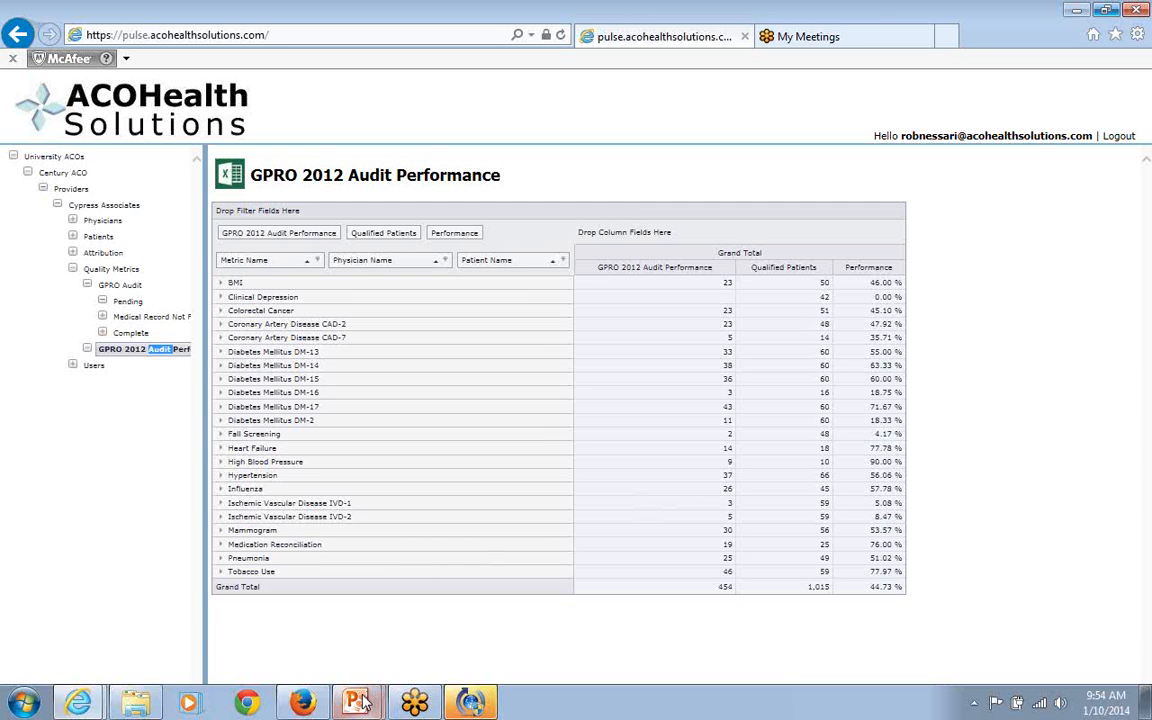
Switch to the "ACO Health Solutions GPRO Audit for youtube" presentation in PowerPoint, start its slide show and advance to the Key Benefits slide.
mouse_move(364, 705)
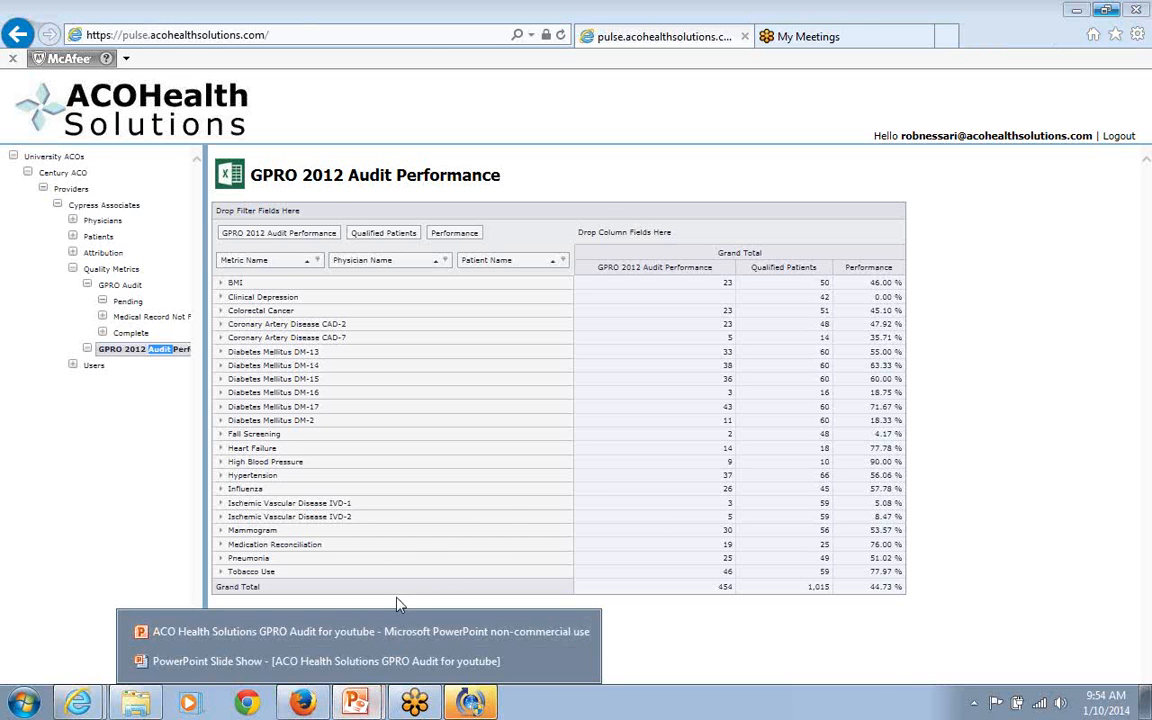
left_click(355, 628)
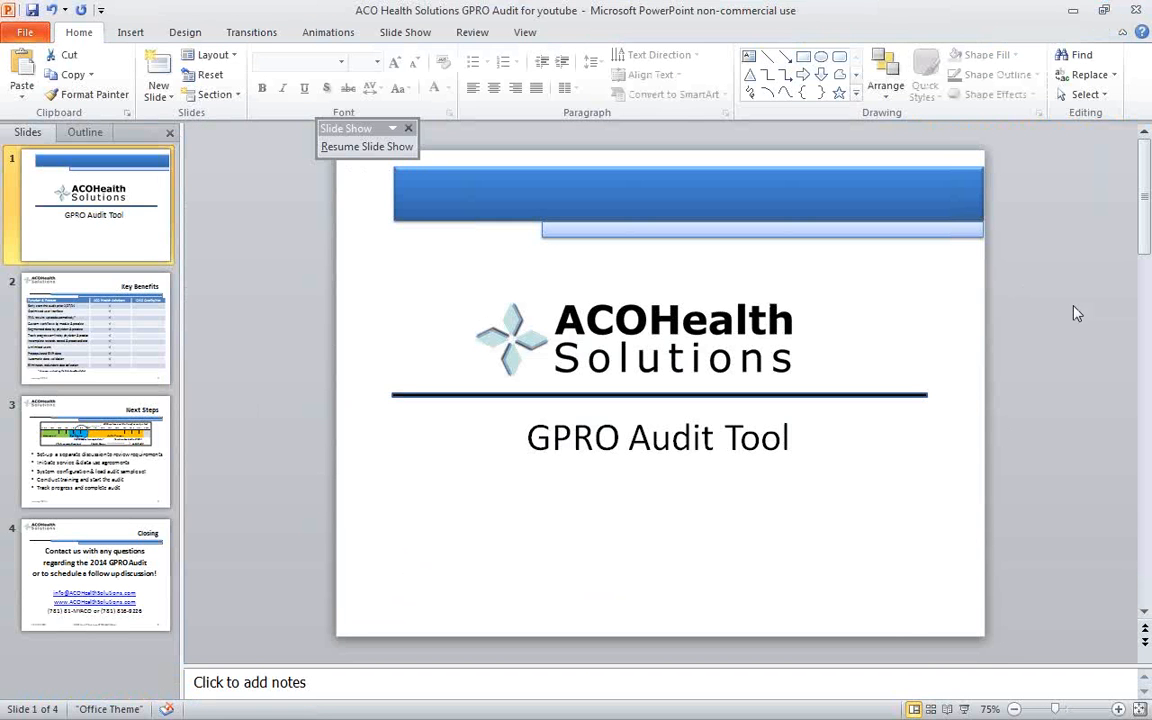
left_click(961, 710)
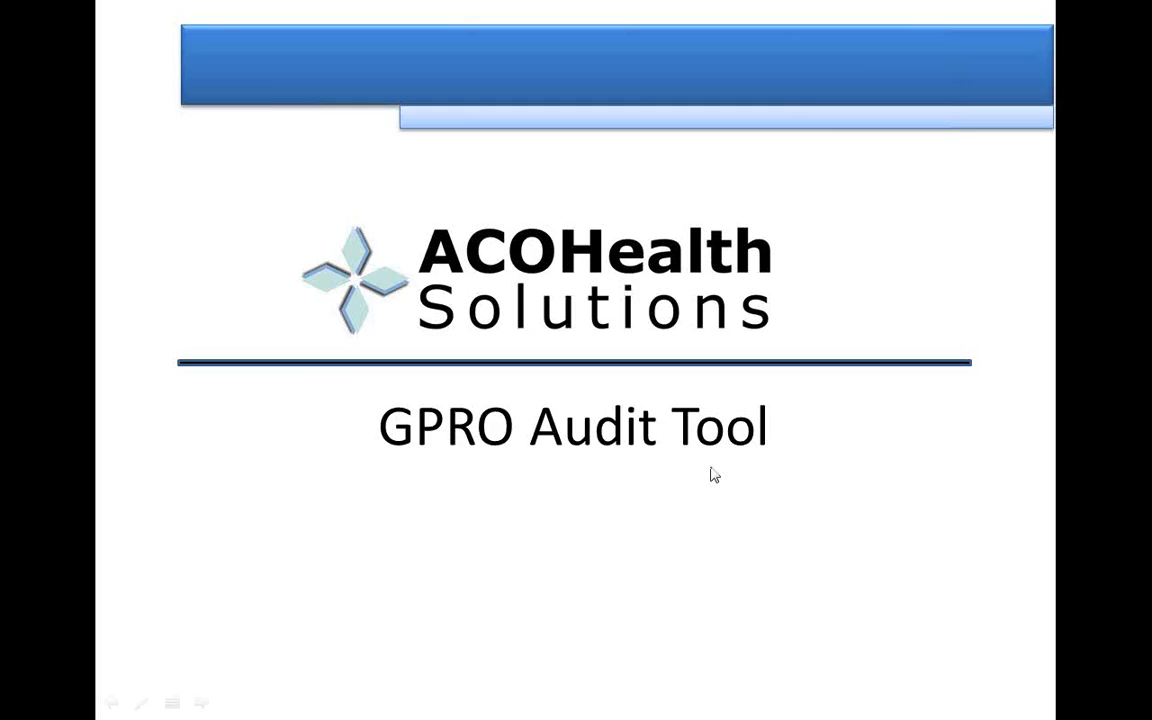
left_click(697, 461)
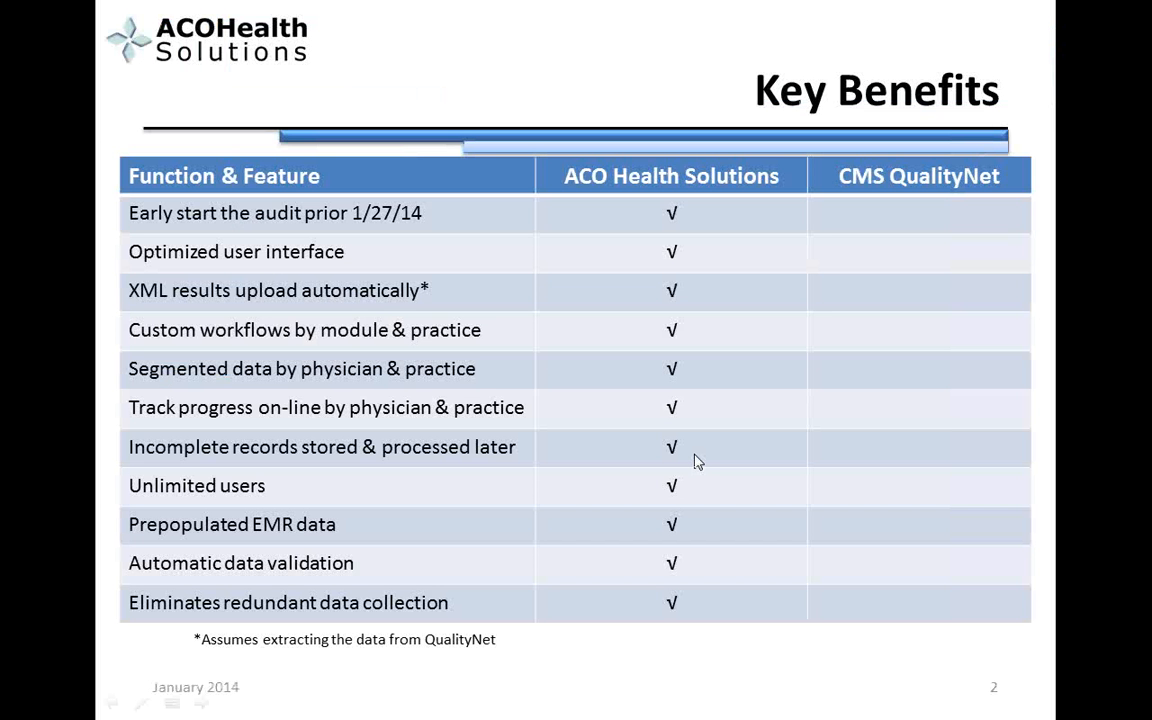